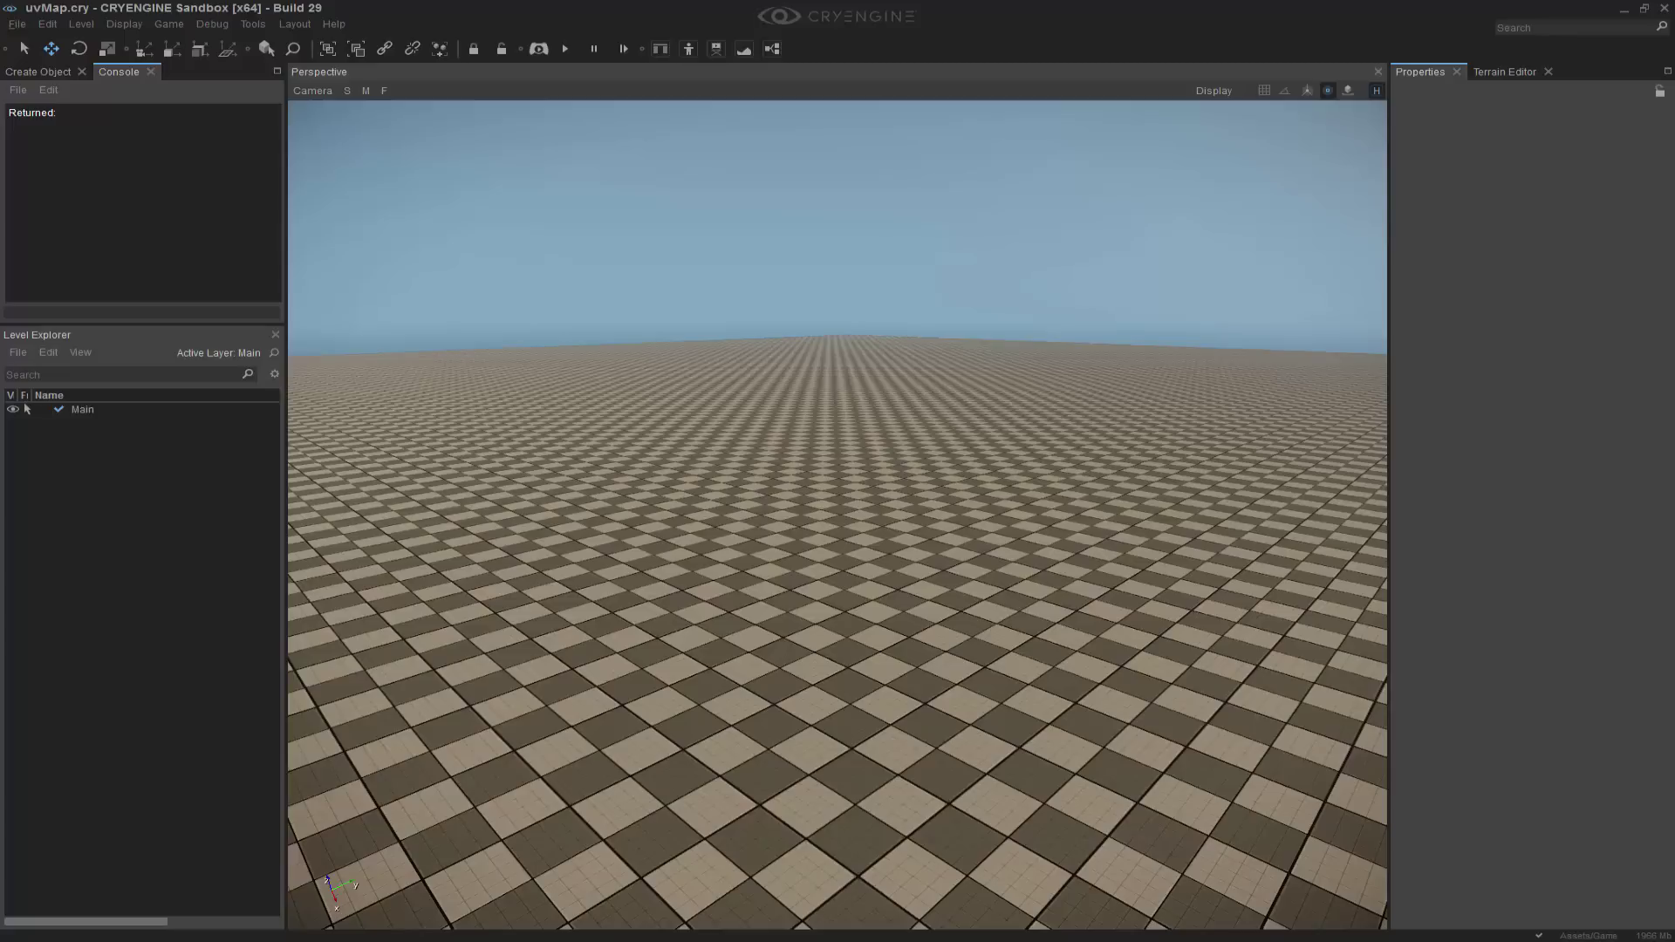
Place a GeomCache entity from the Render entity category on the checkered terrain
right_click_drag(822, 384, 834, 411)
scroll(888, 447, "down", 2)
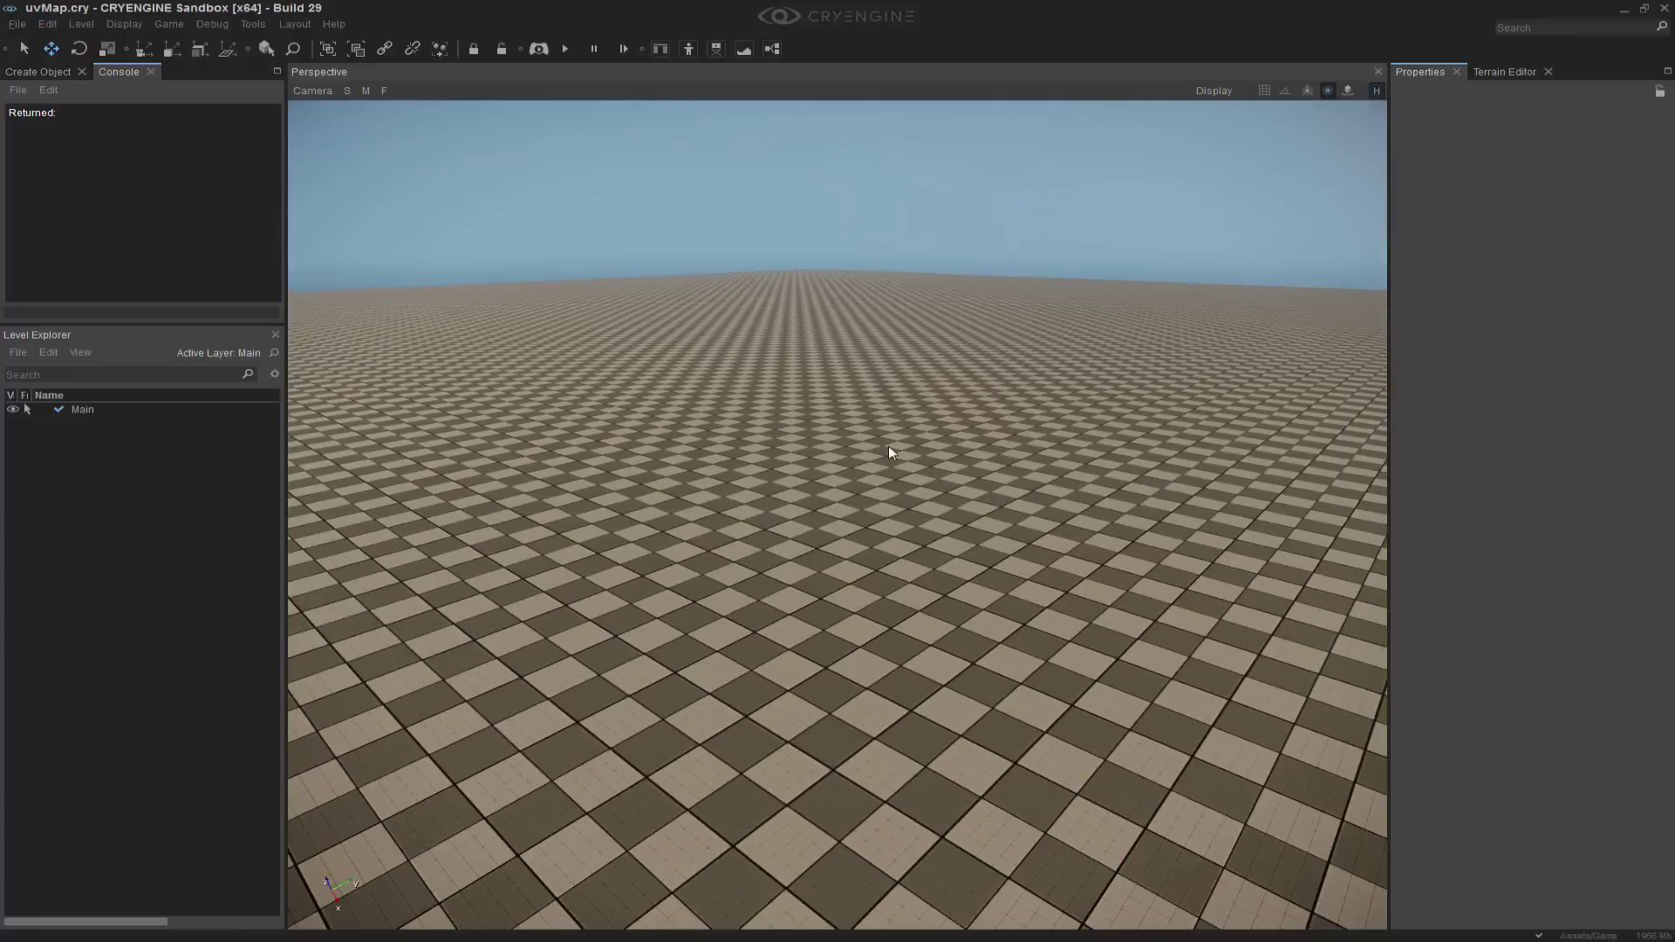
left_click(50, 73)
left_click(17, 91)
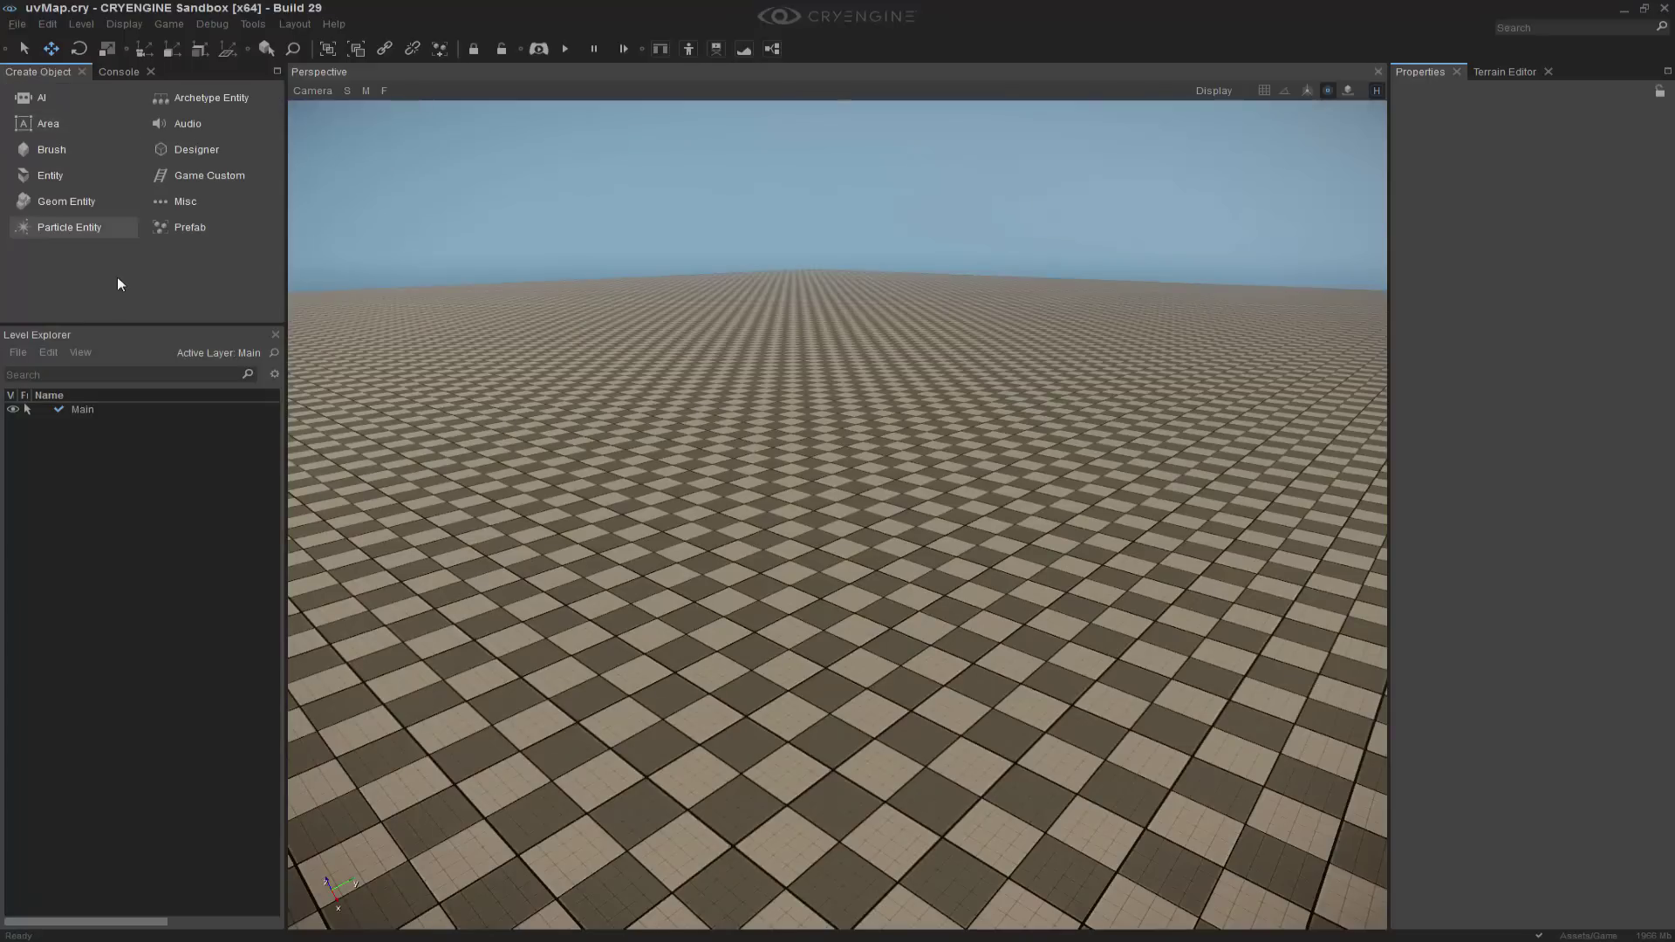
left_click(54, 175)
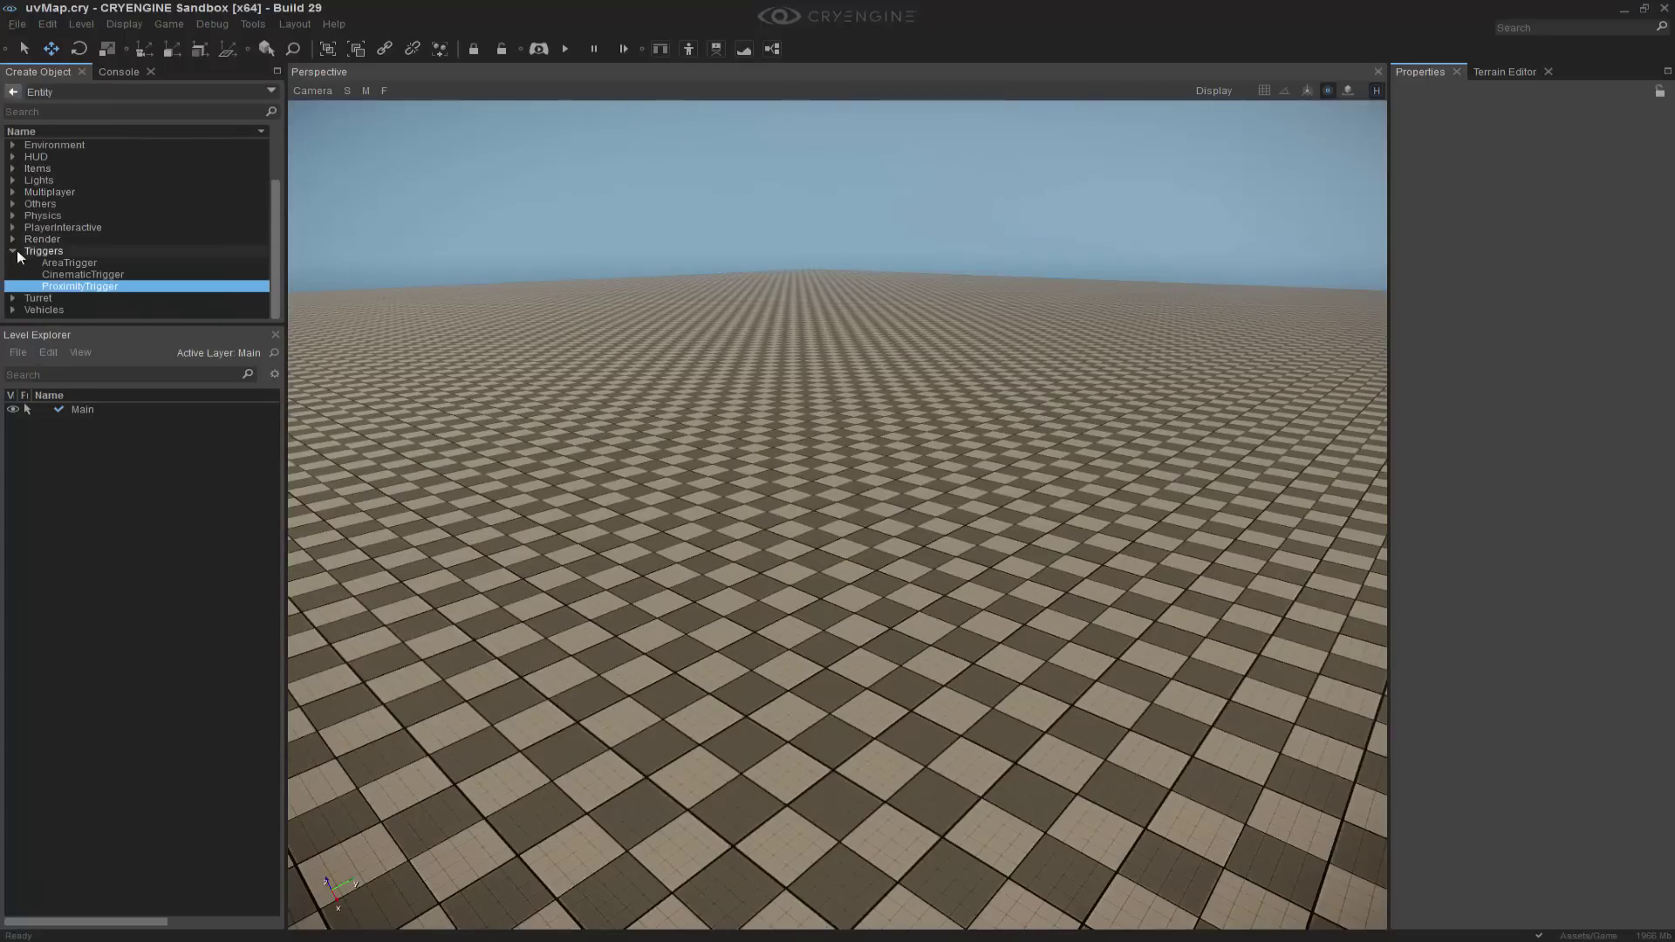
left_click(17, 252)
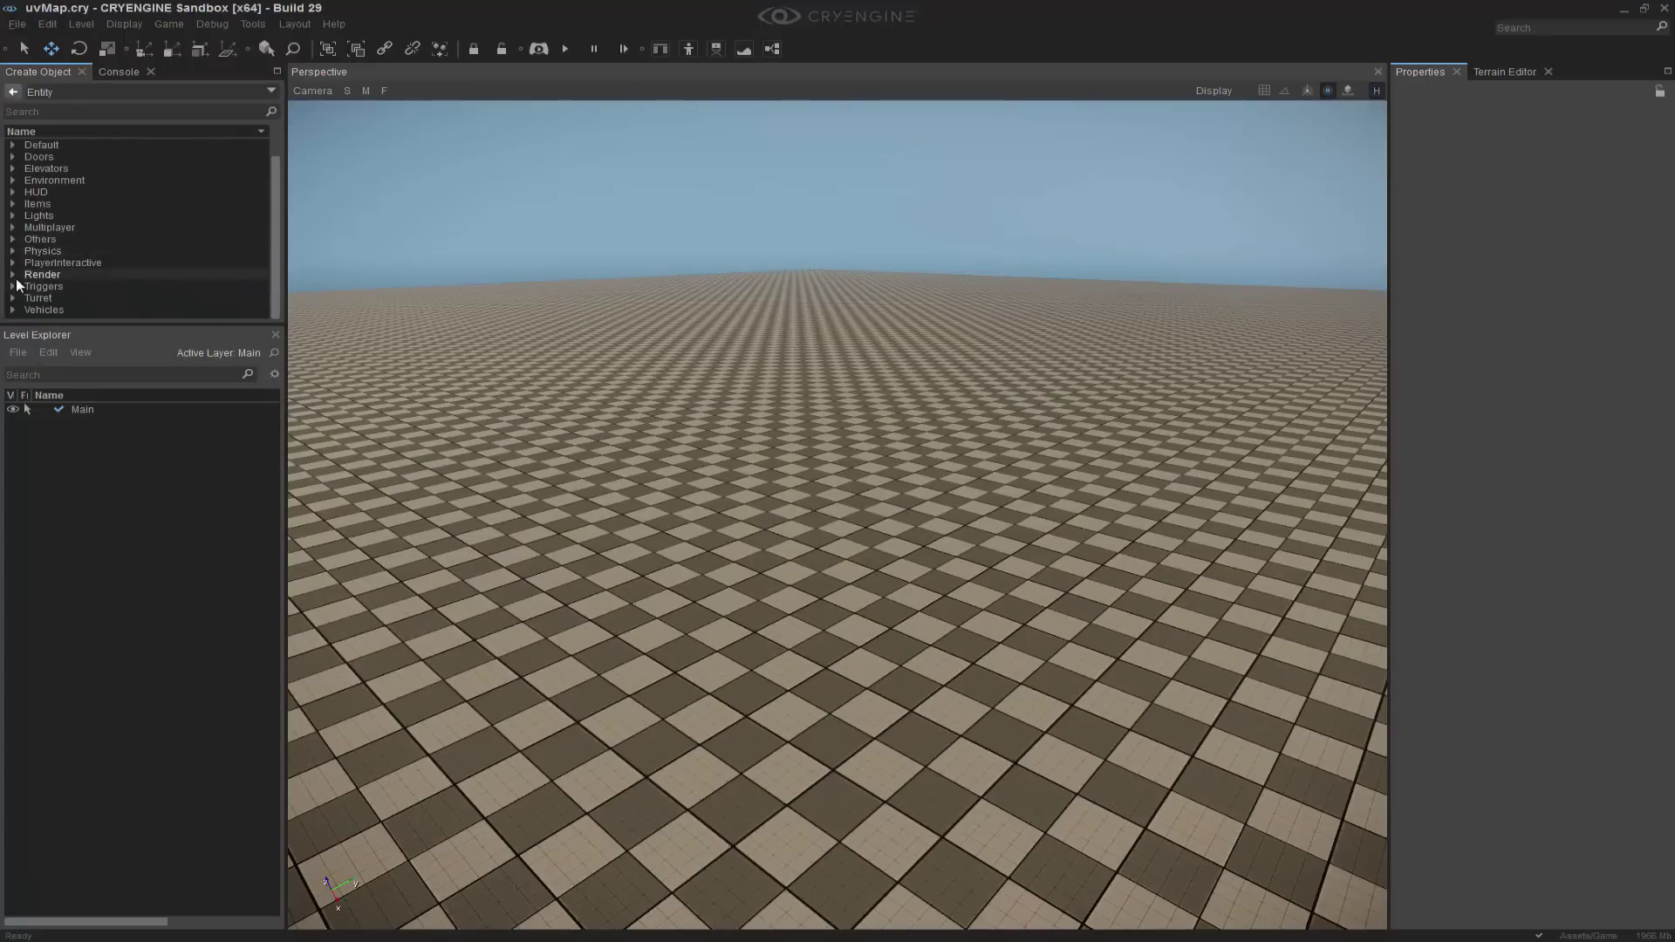
left_click(13, 276)
scroll(140, 281, "down", 2)
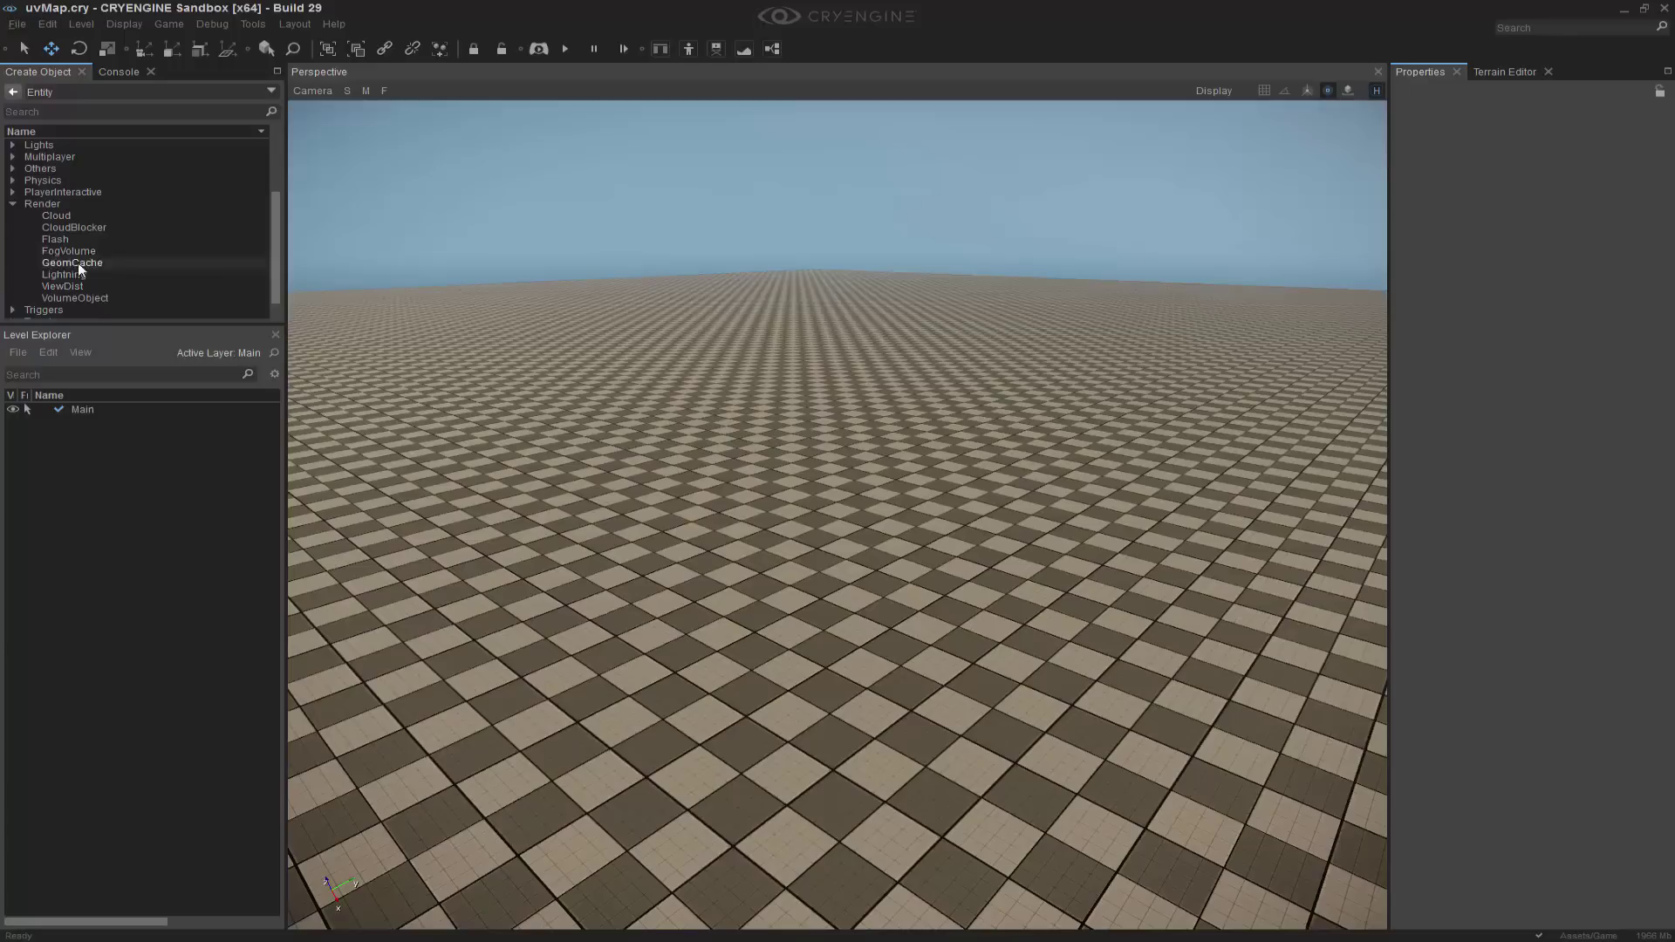
left_click(77, 264)
left_click(798, 650)
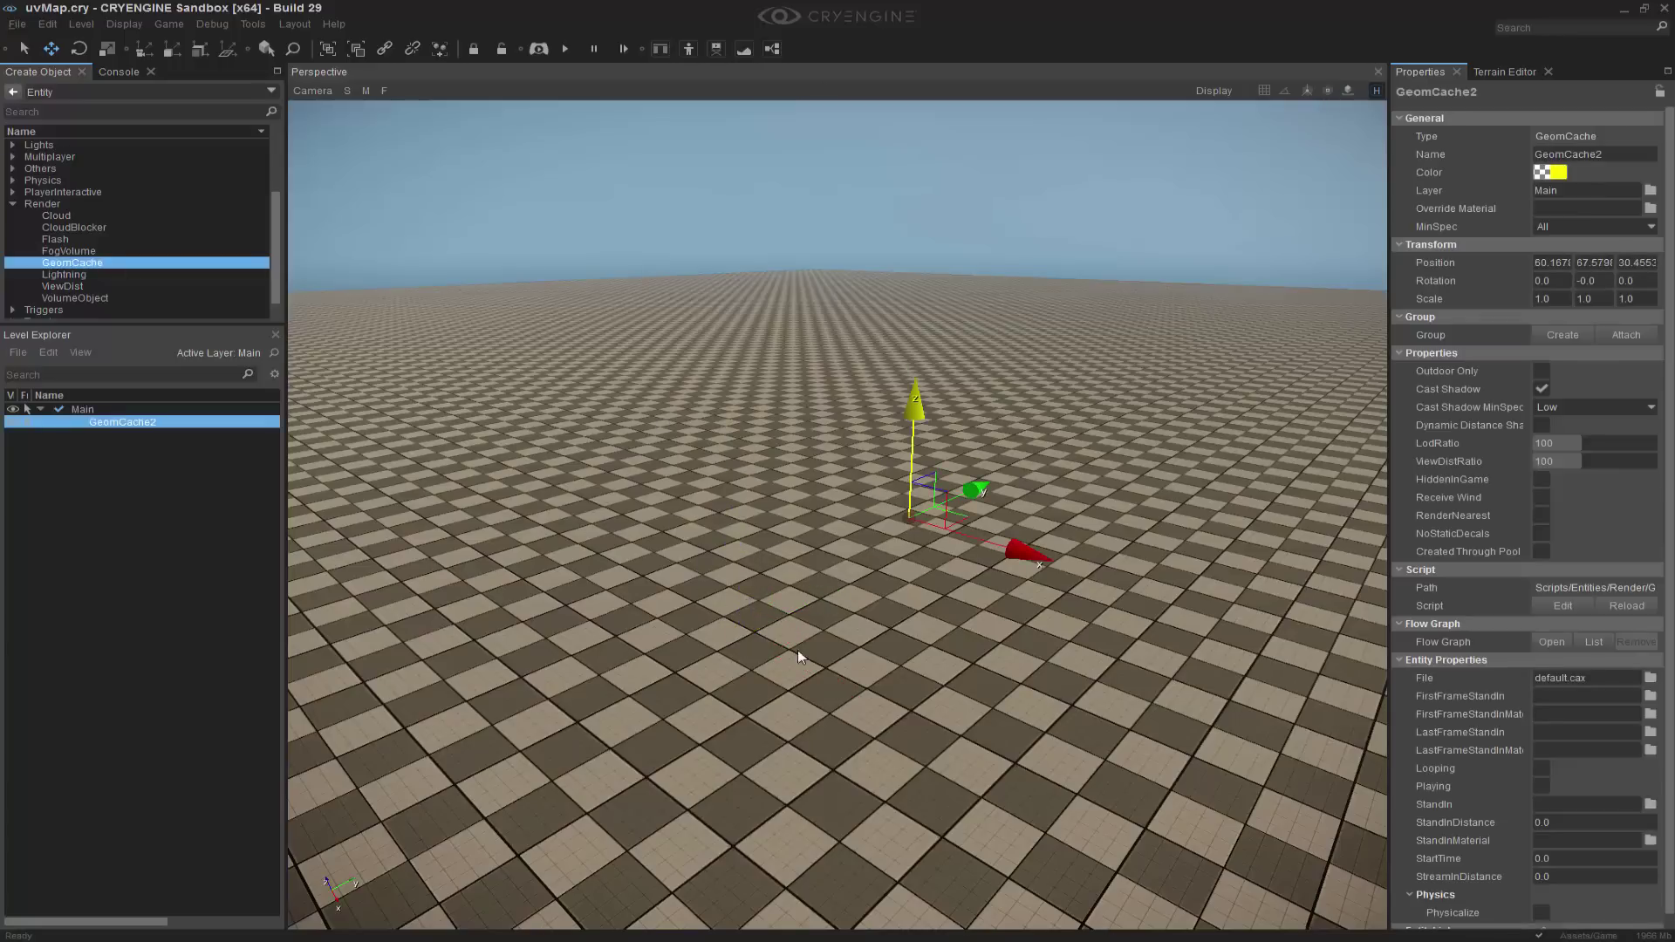
left_click_drag(845, 606, 842, 513)
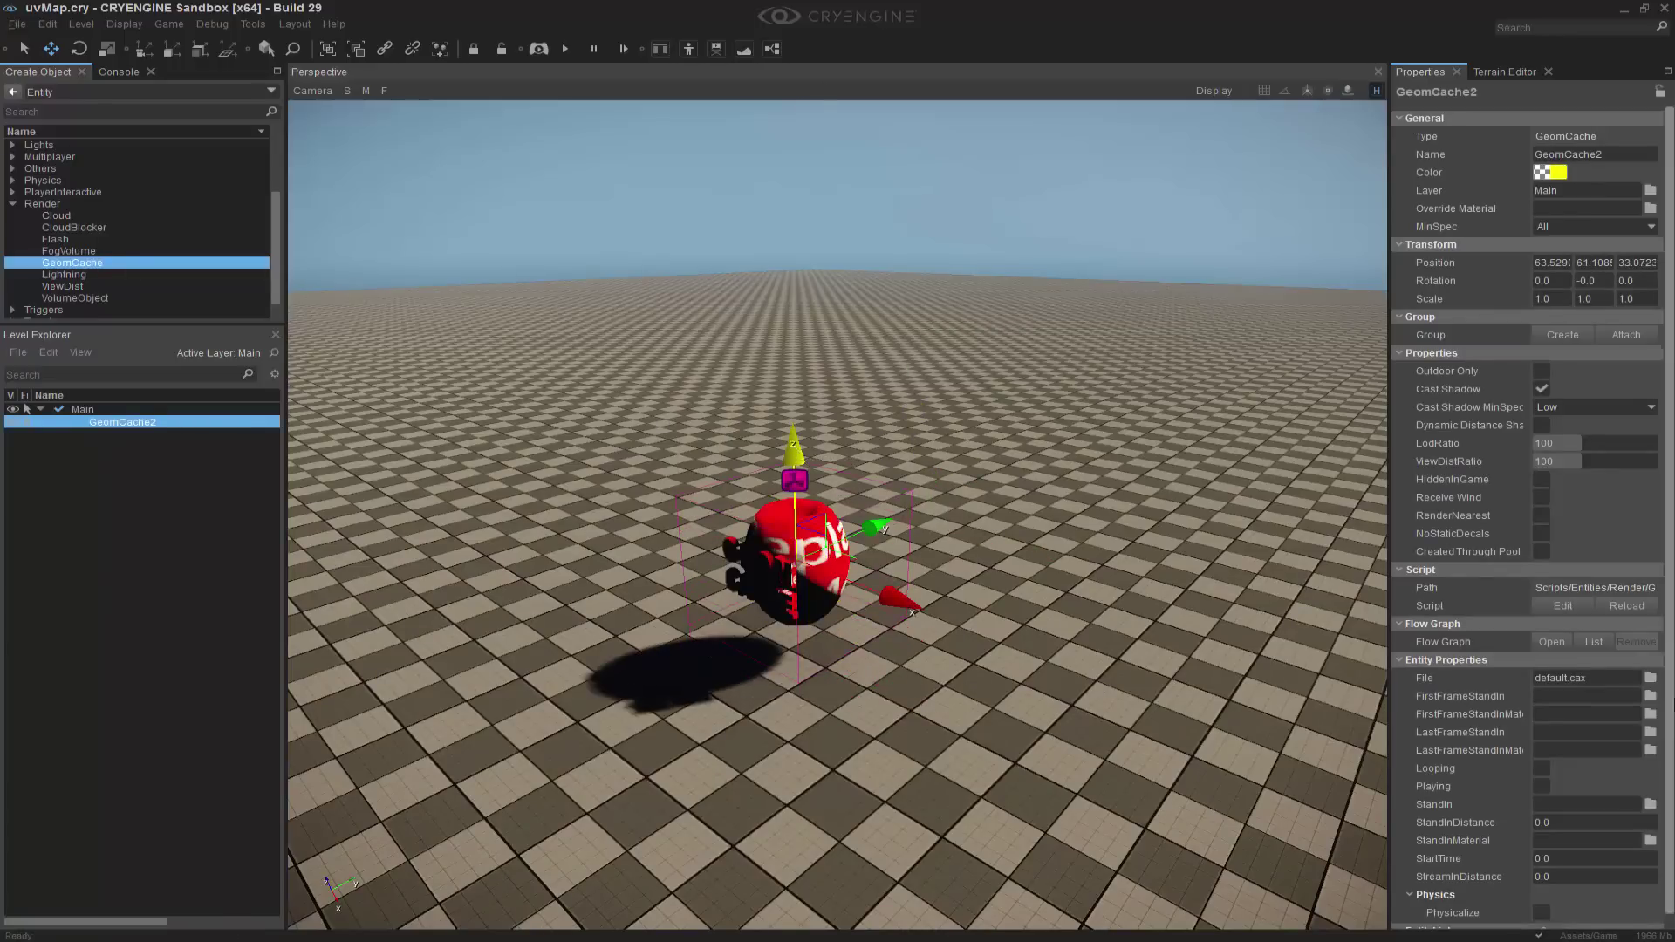
Assign brick_example.cax from Assets/Objects/geomcaches/brick_example as the GeomCache entity's file
left_click(1650, 678)
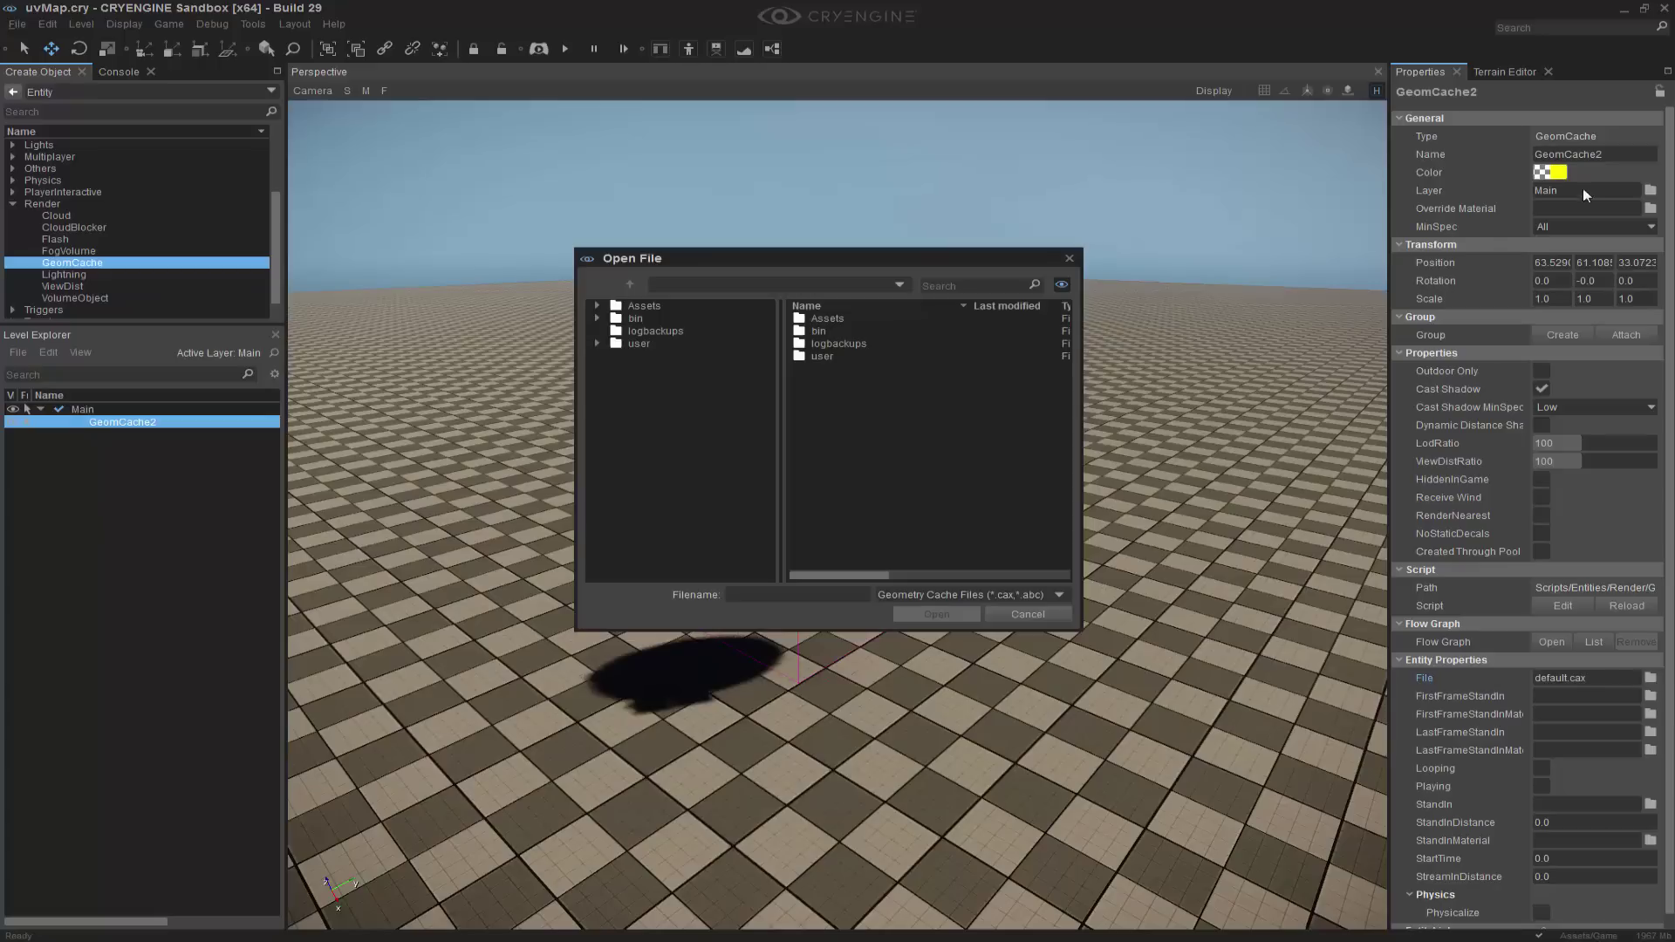
double_click(824, 315)
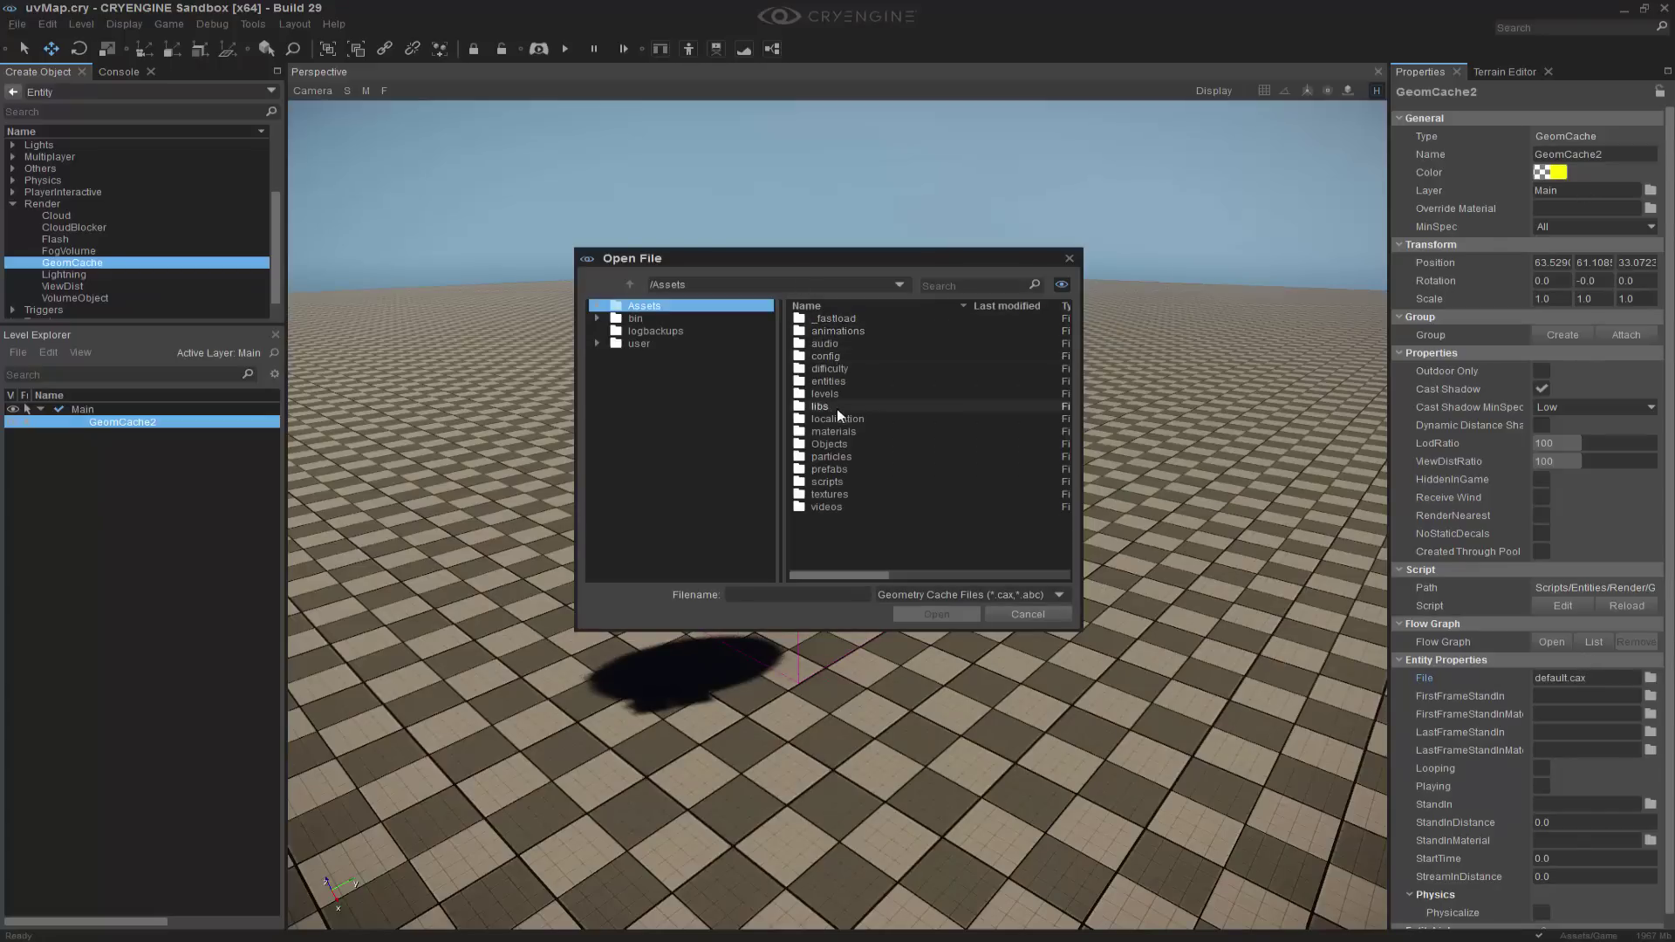
left_click(833, 444)
double_click(834, 444)
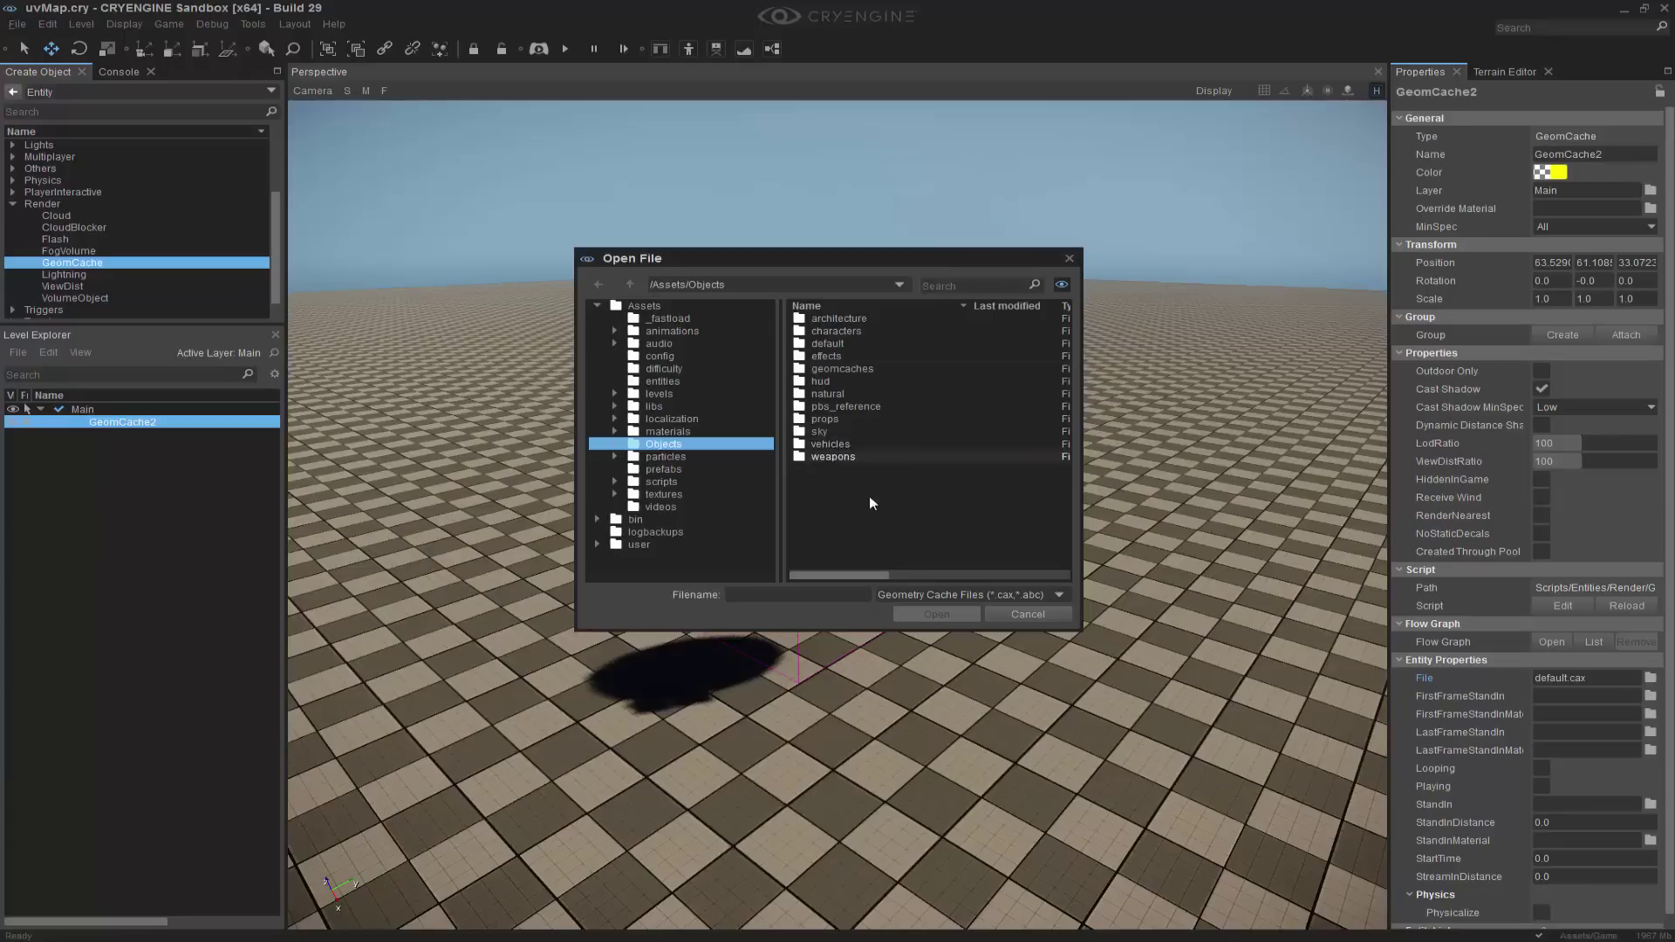
double_click(839, 369)
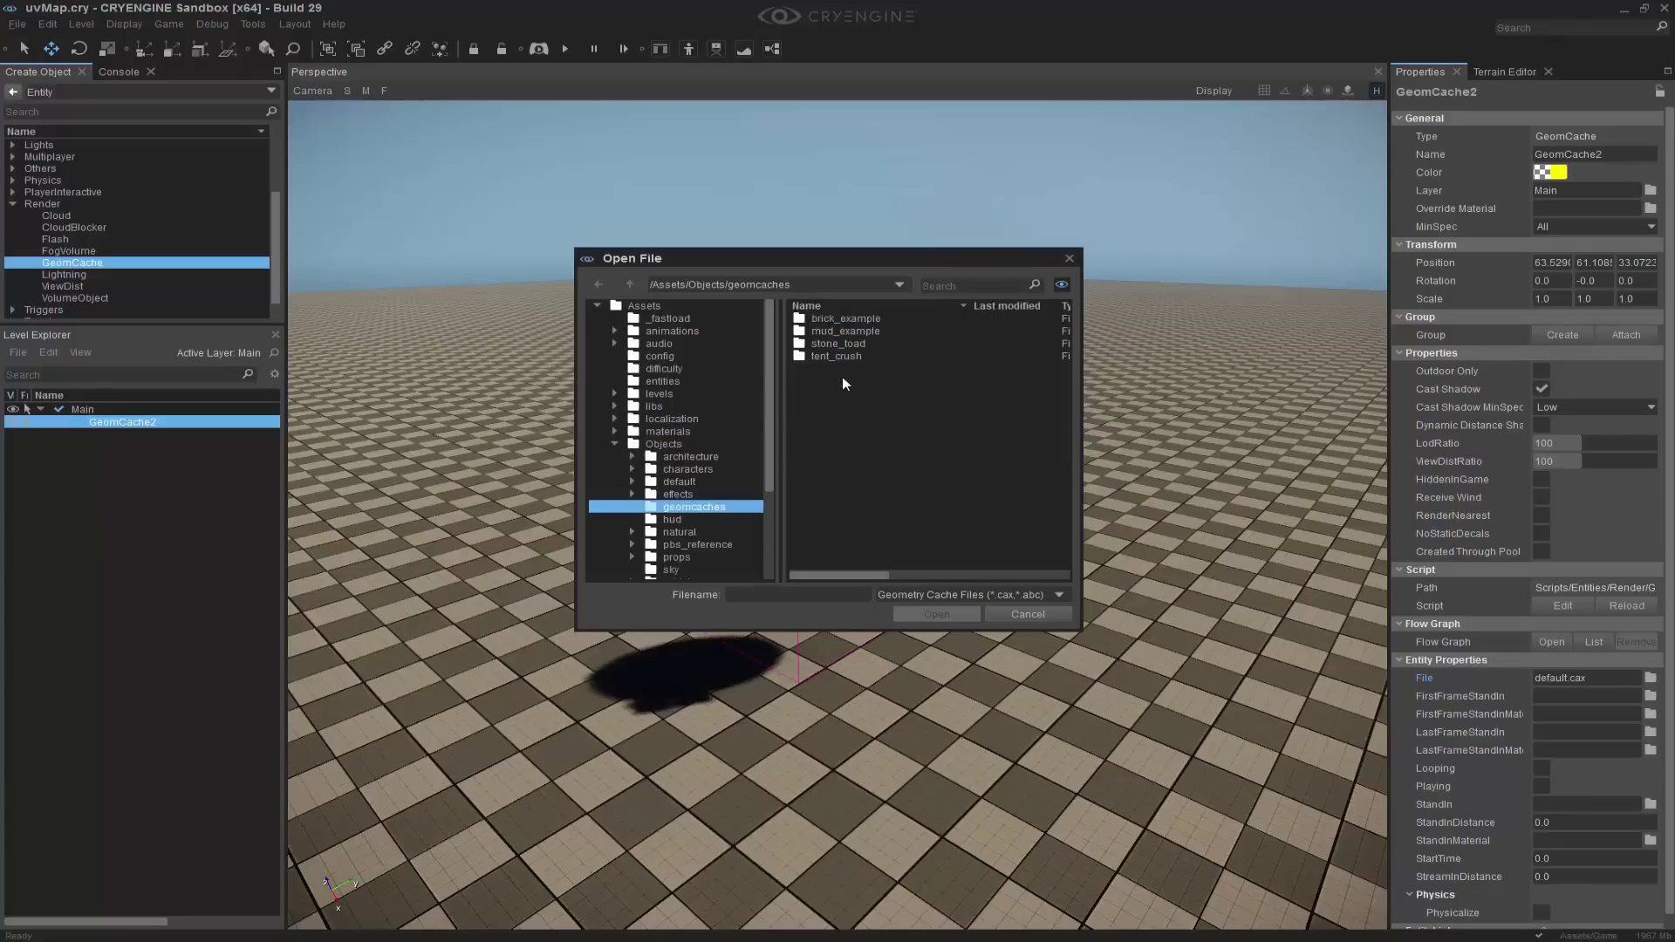
double_click(851, 318)
left_click(860, 320)
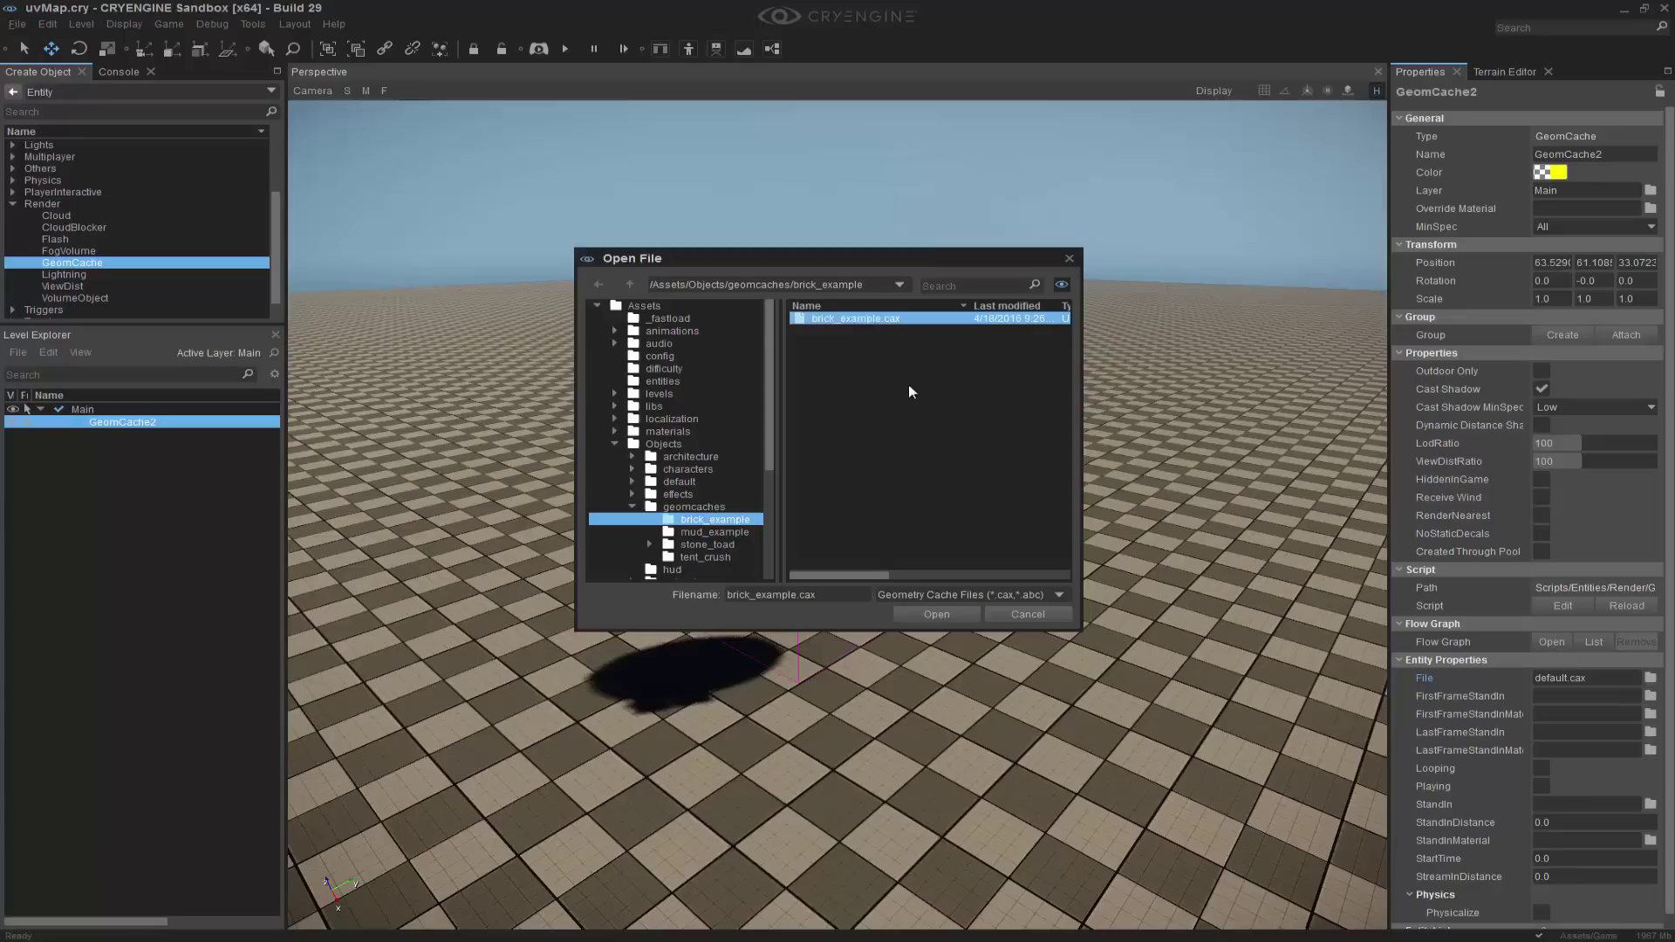
left_click(979, 613)
Snap the floating brick wall GeomCache down onto the terrain surface at height 32.0
right_click_drag(993, 642, 1008, 636)
middle_click_drag(1008, 636, 1020, 593)
scroll(1005, 642, "up", 5)
right_click_drag(1006, 642, 1006, 585)
middle_click_drag(1006, 642, 1006, 606)
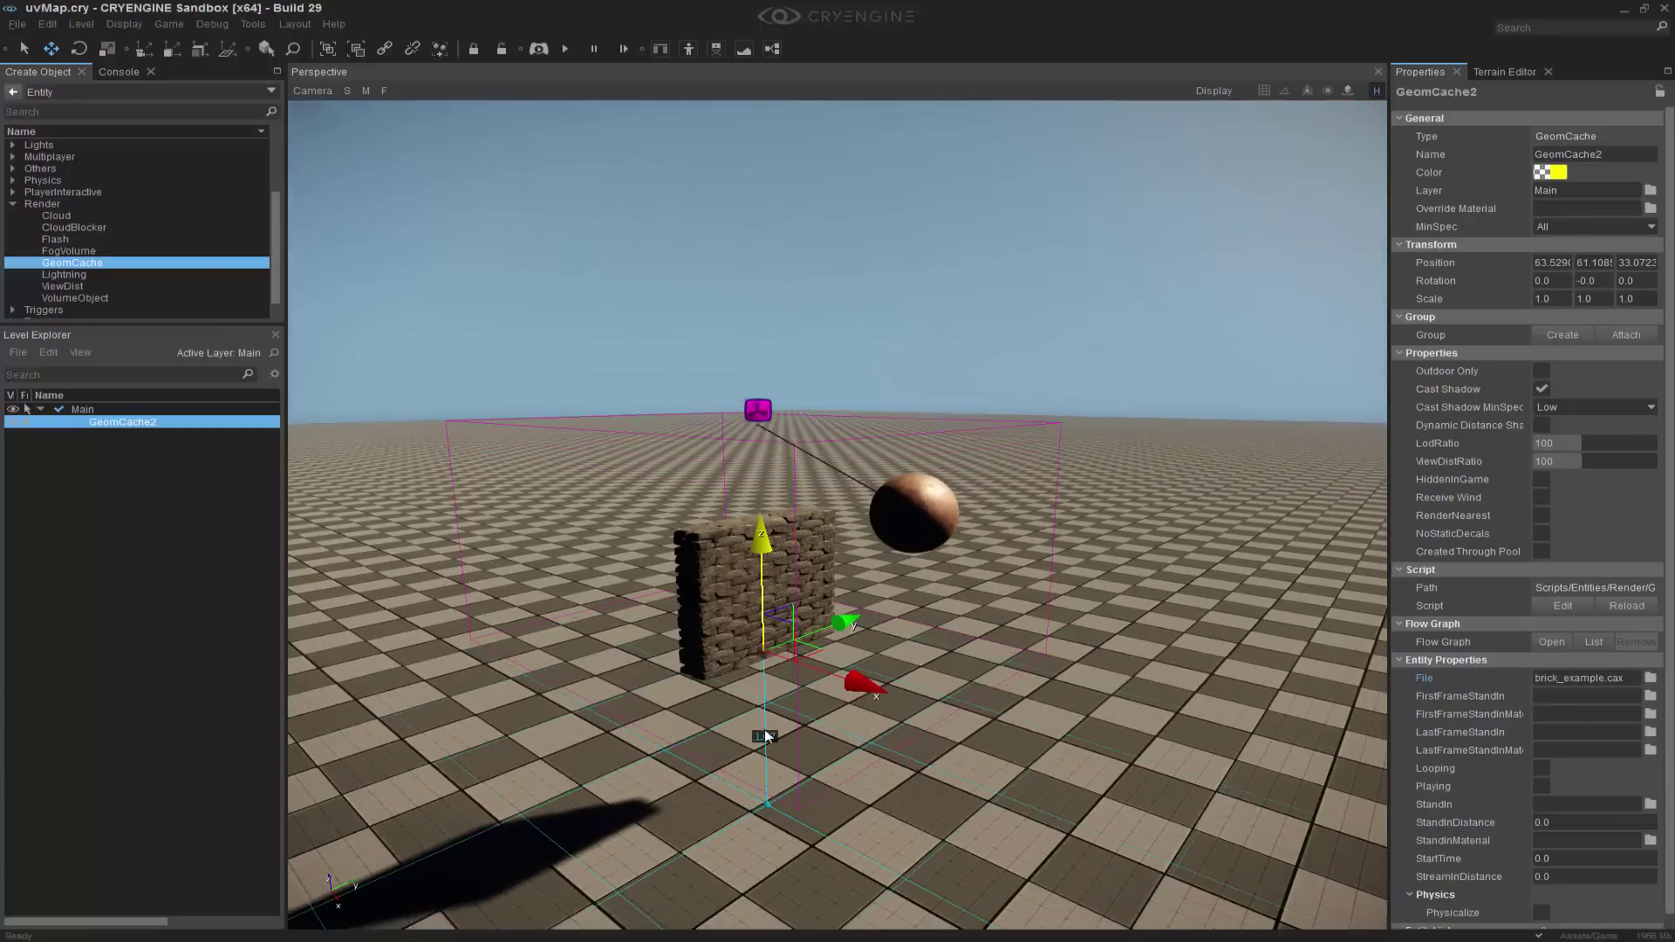
left_click(741, 726, "ctrl+shift")
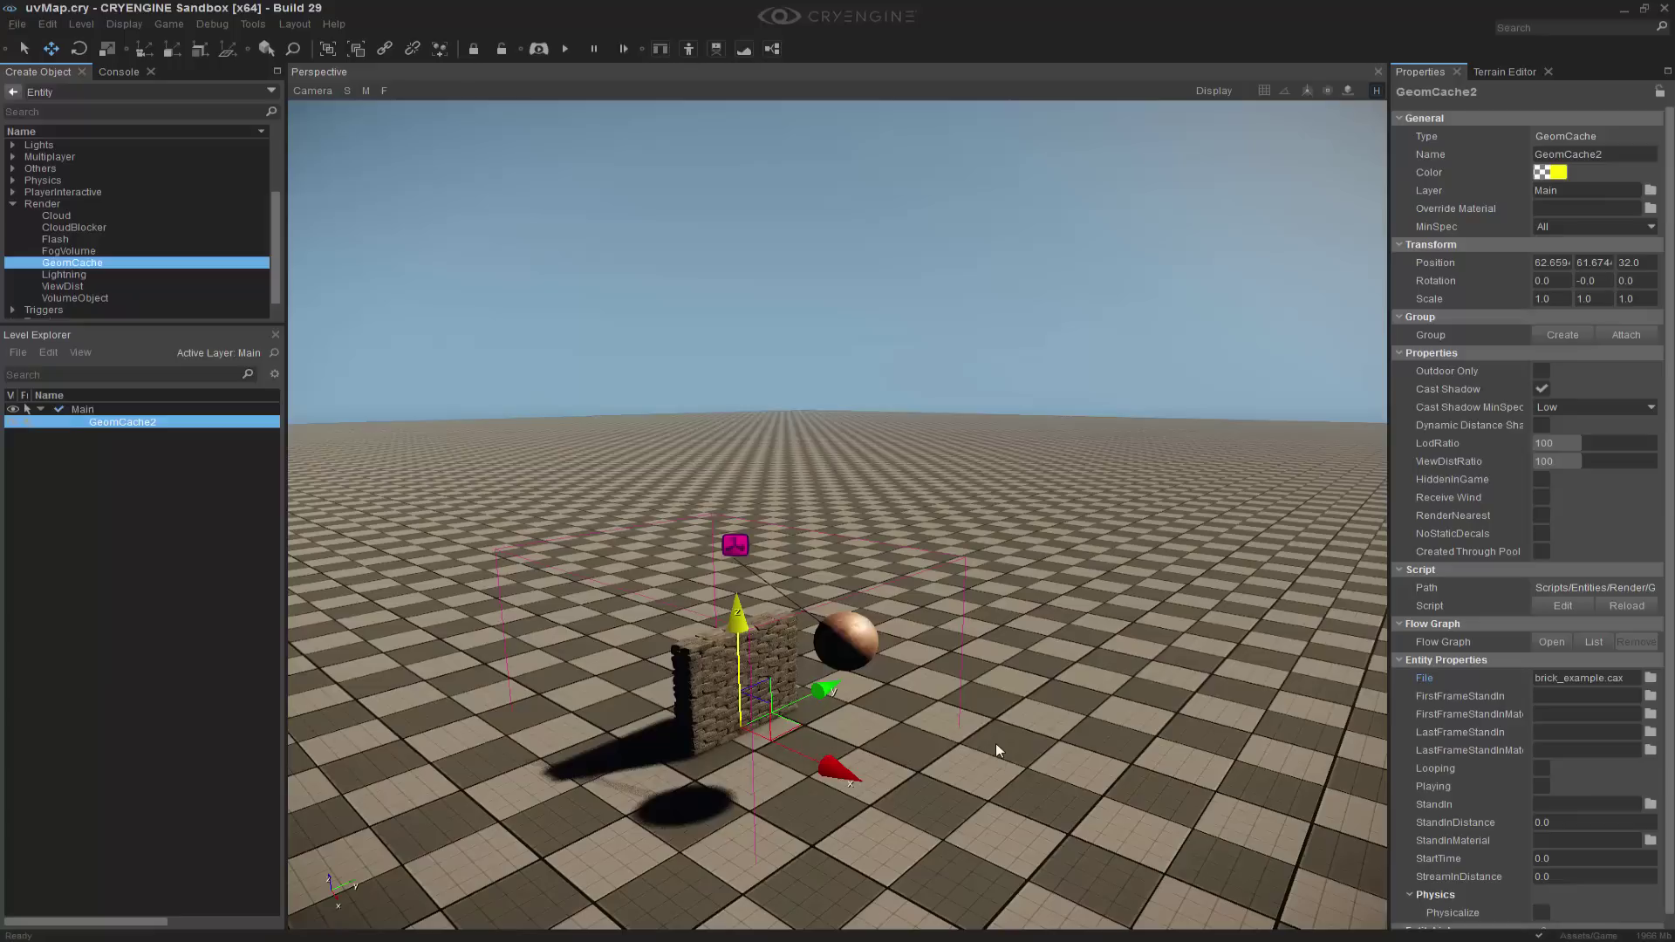
Scale the brick wall GeomCache uniformly to about 2.67 and deselect it
scroll(997, 743, "down", 4)
key("3")
left_click_drag(777, 628, 1261, 740)
left_click(1209, 713)
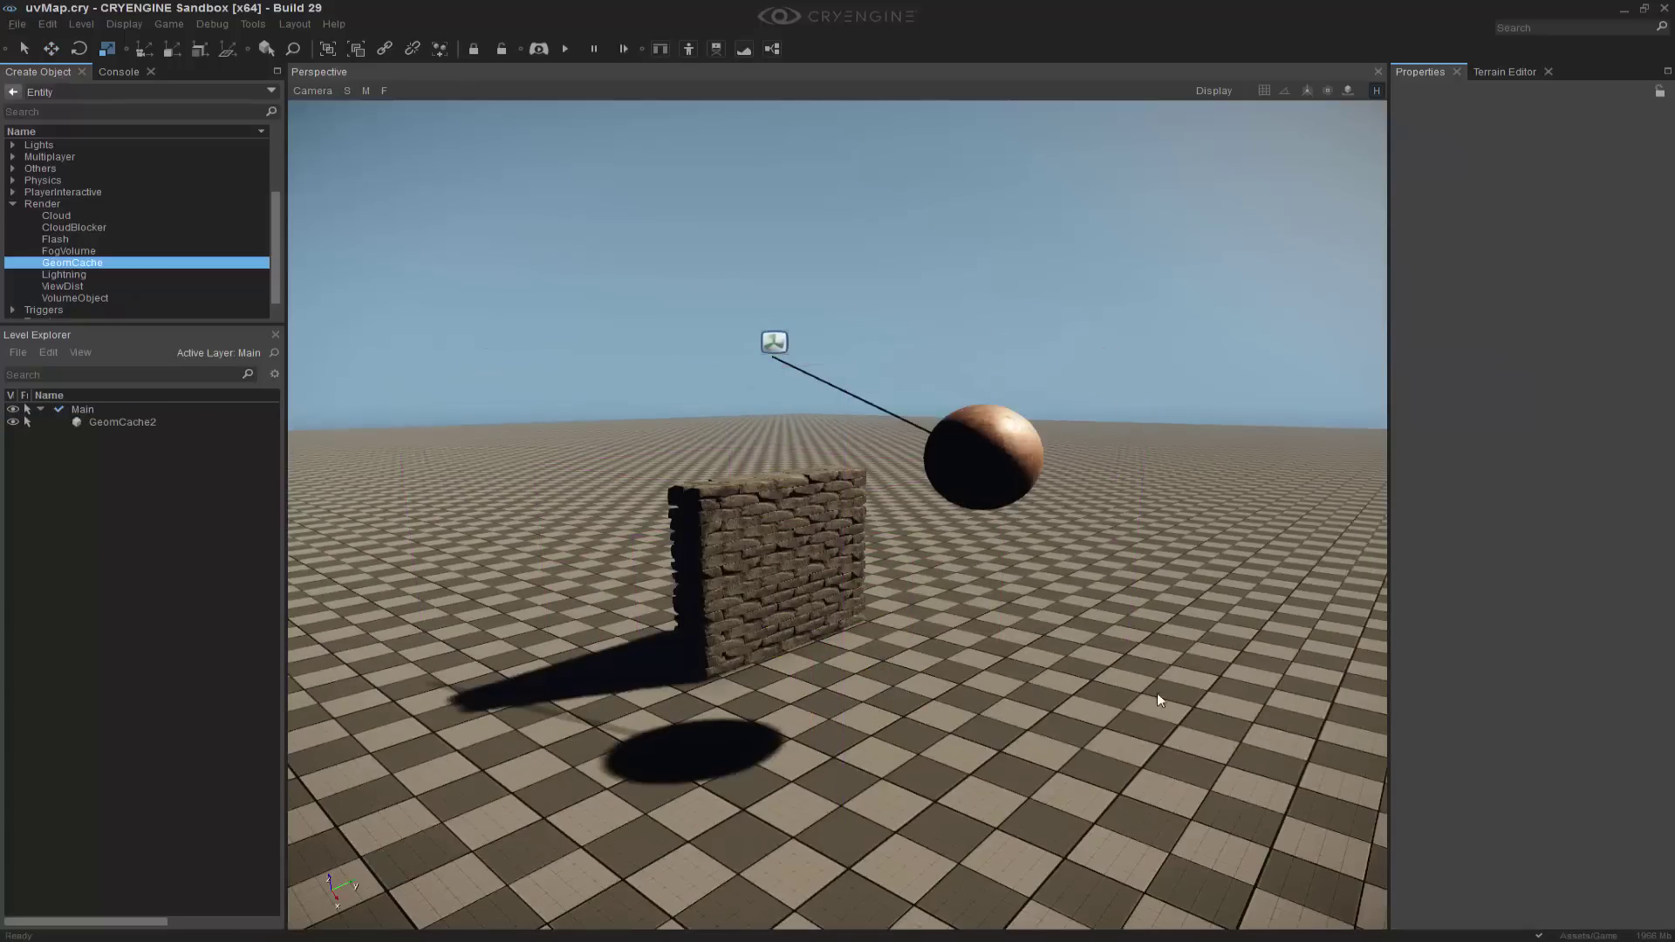
Enable Playing and Looping on the brick wall GeomCache to preview its destruction animation
middle_click_drag(1159, 715, 1064, 639)
scroll(1159, 718, "down", 2)
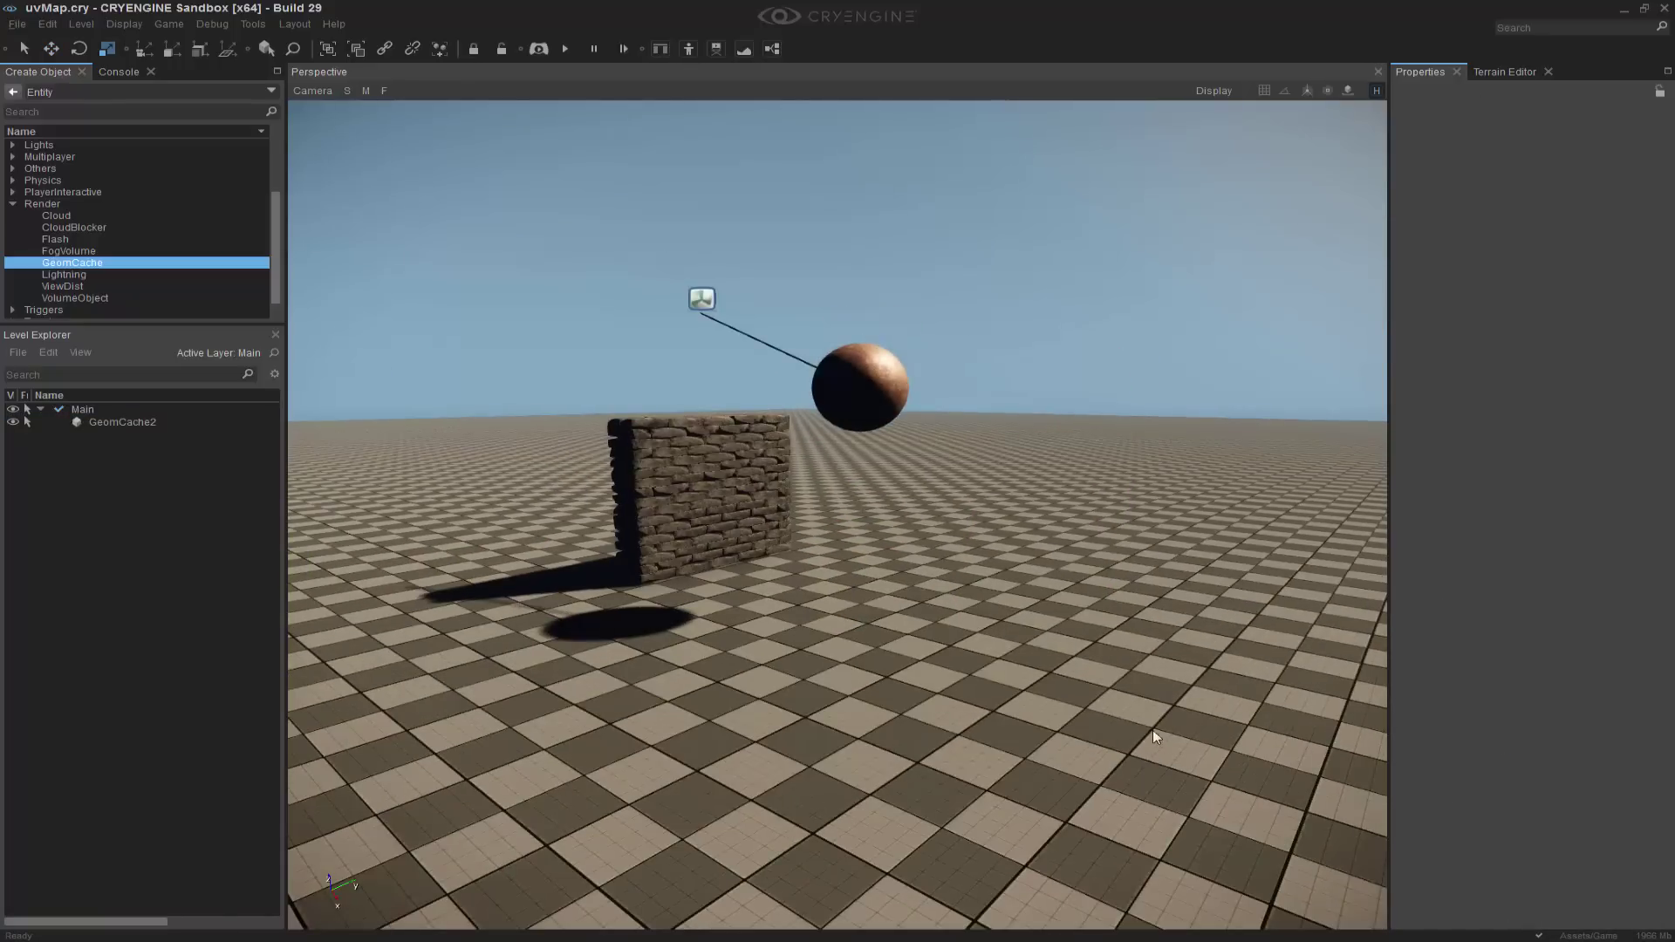
middle_click_drag(1153, 731, 1081, 772)
right_click_drag(1152, 731, 1082, 759)
scroll(1143, 746, "down", 3)
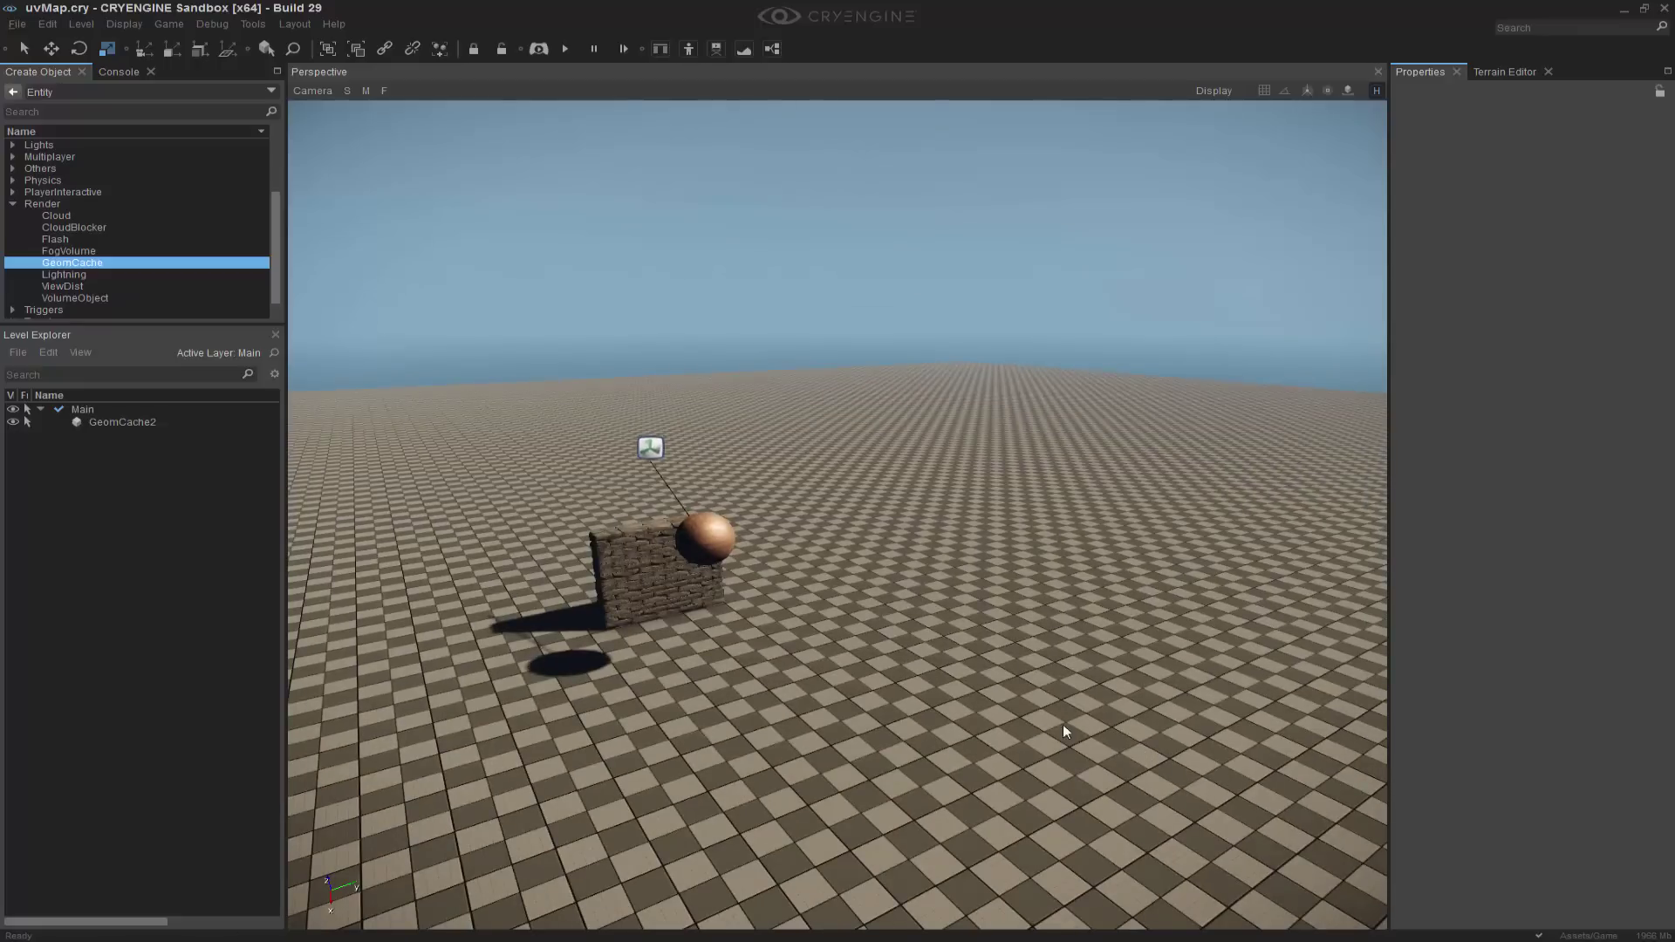
left_click(656, 558)
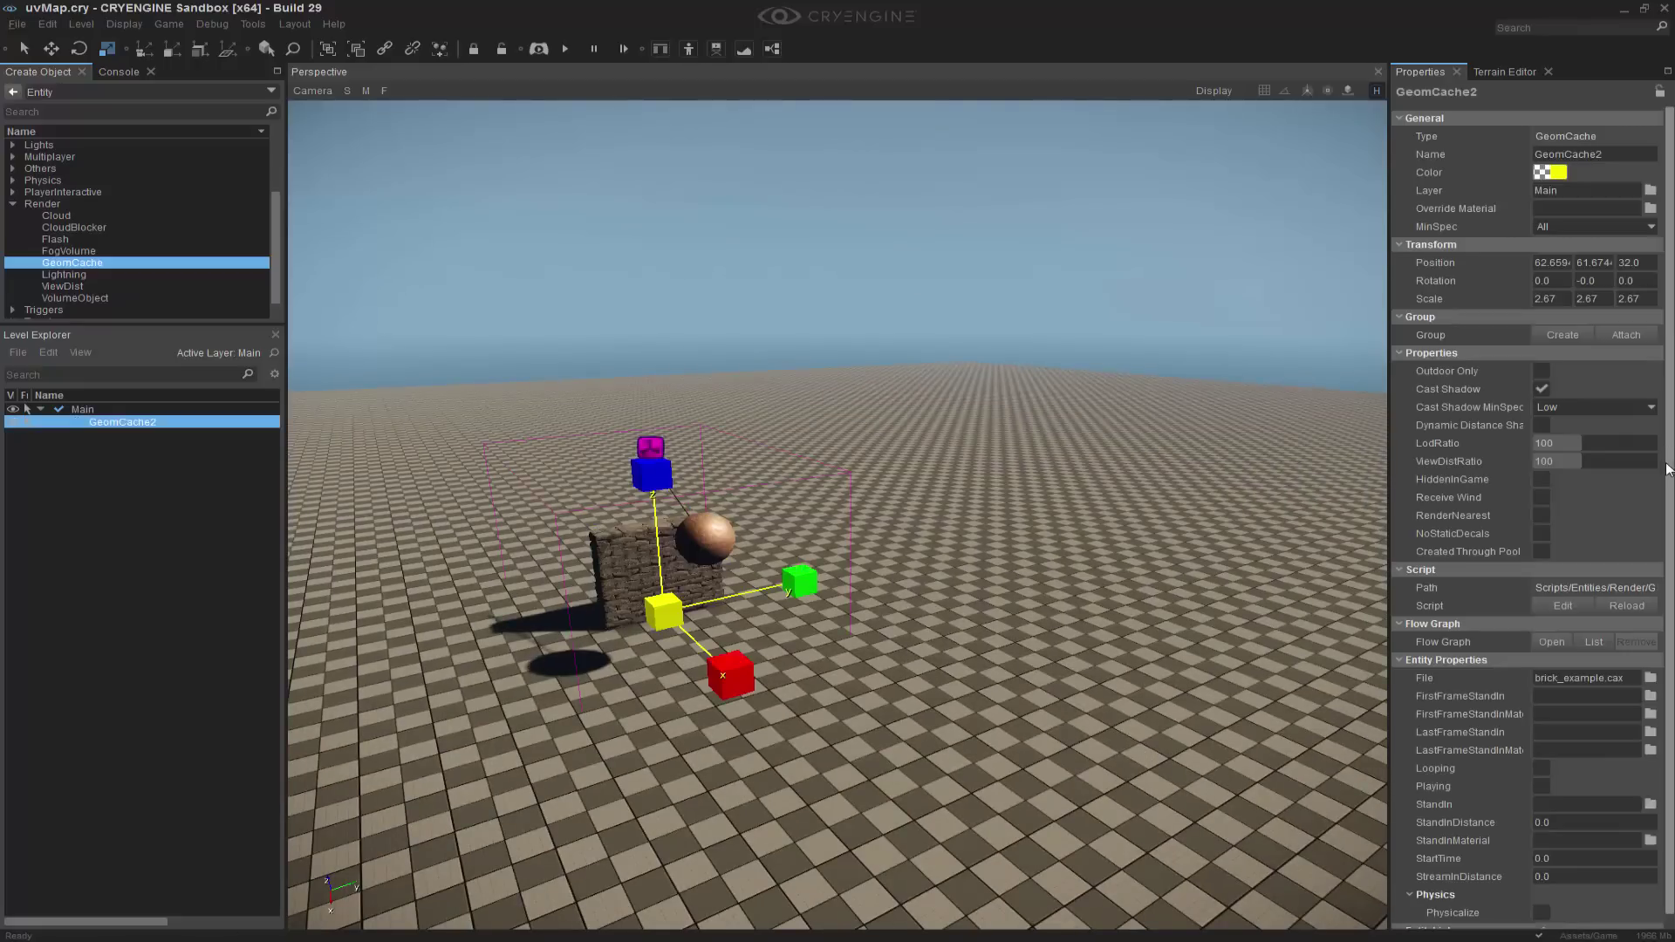
scroll(1668, 469, "down", 1)
left_click(1543, 773)
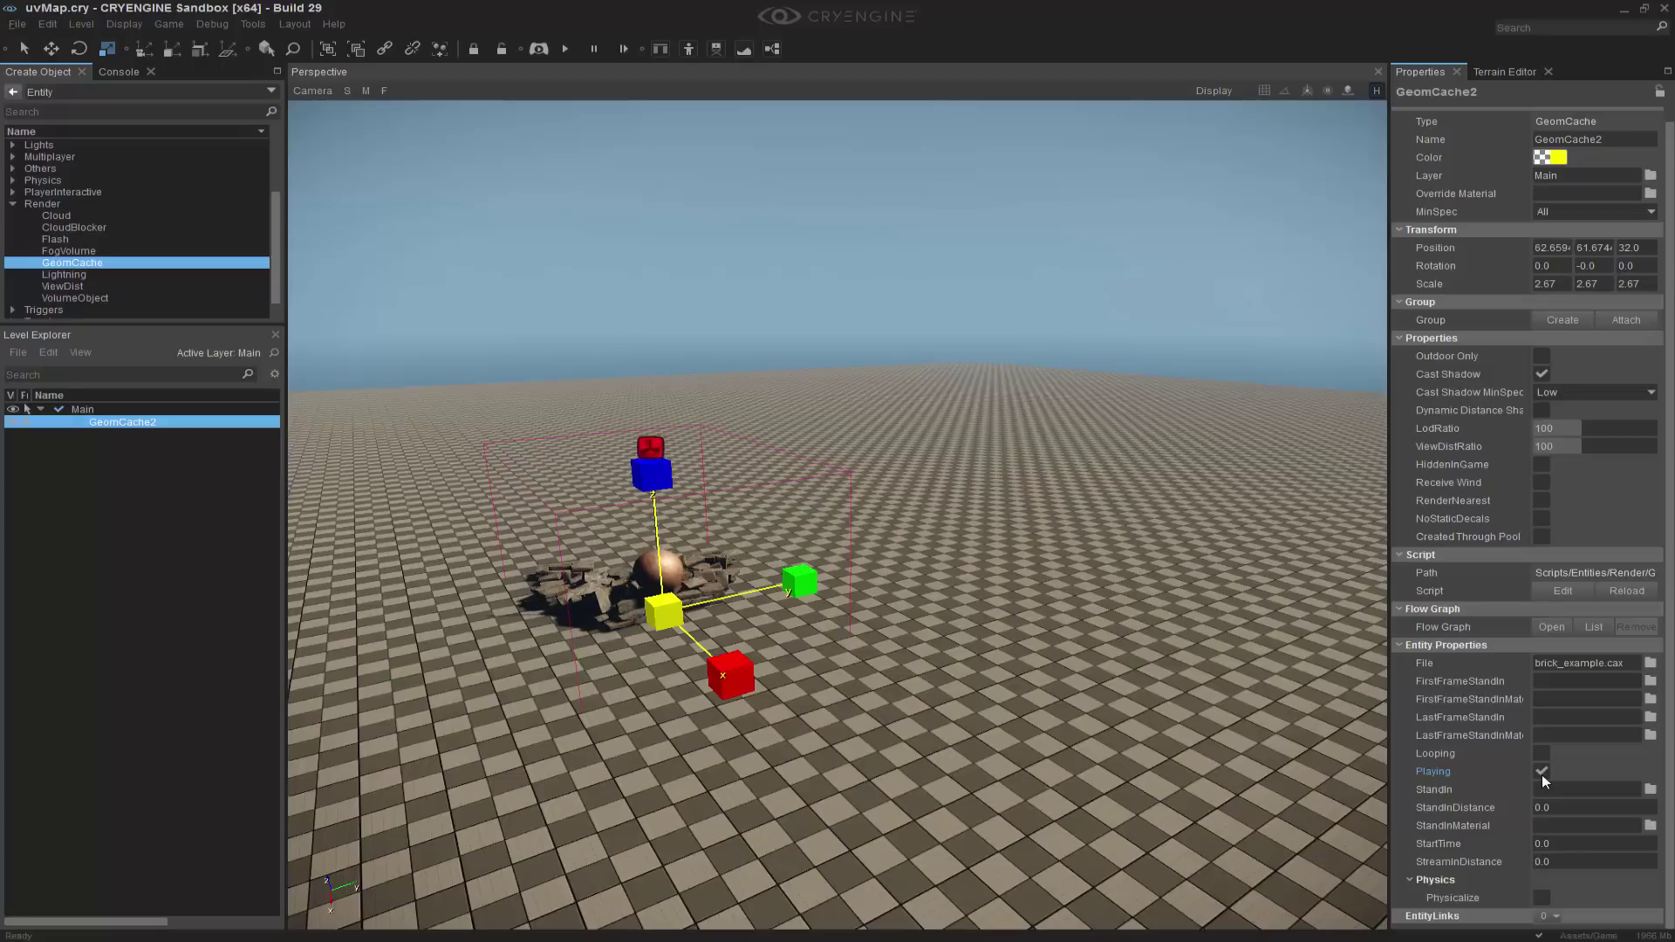
left_click(1541, 753)
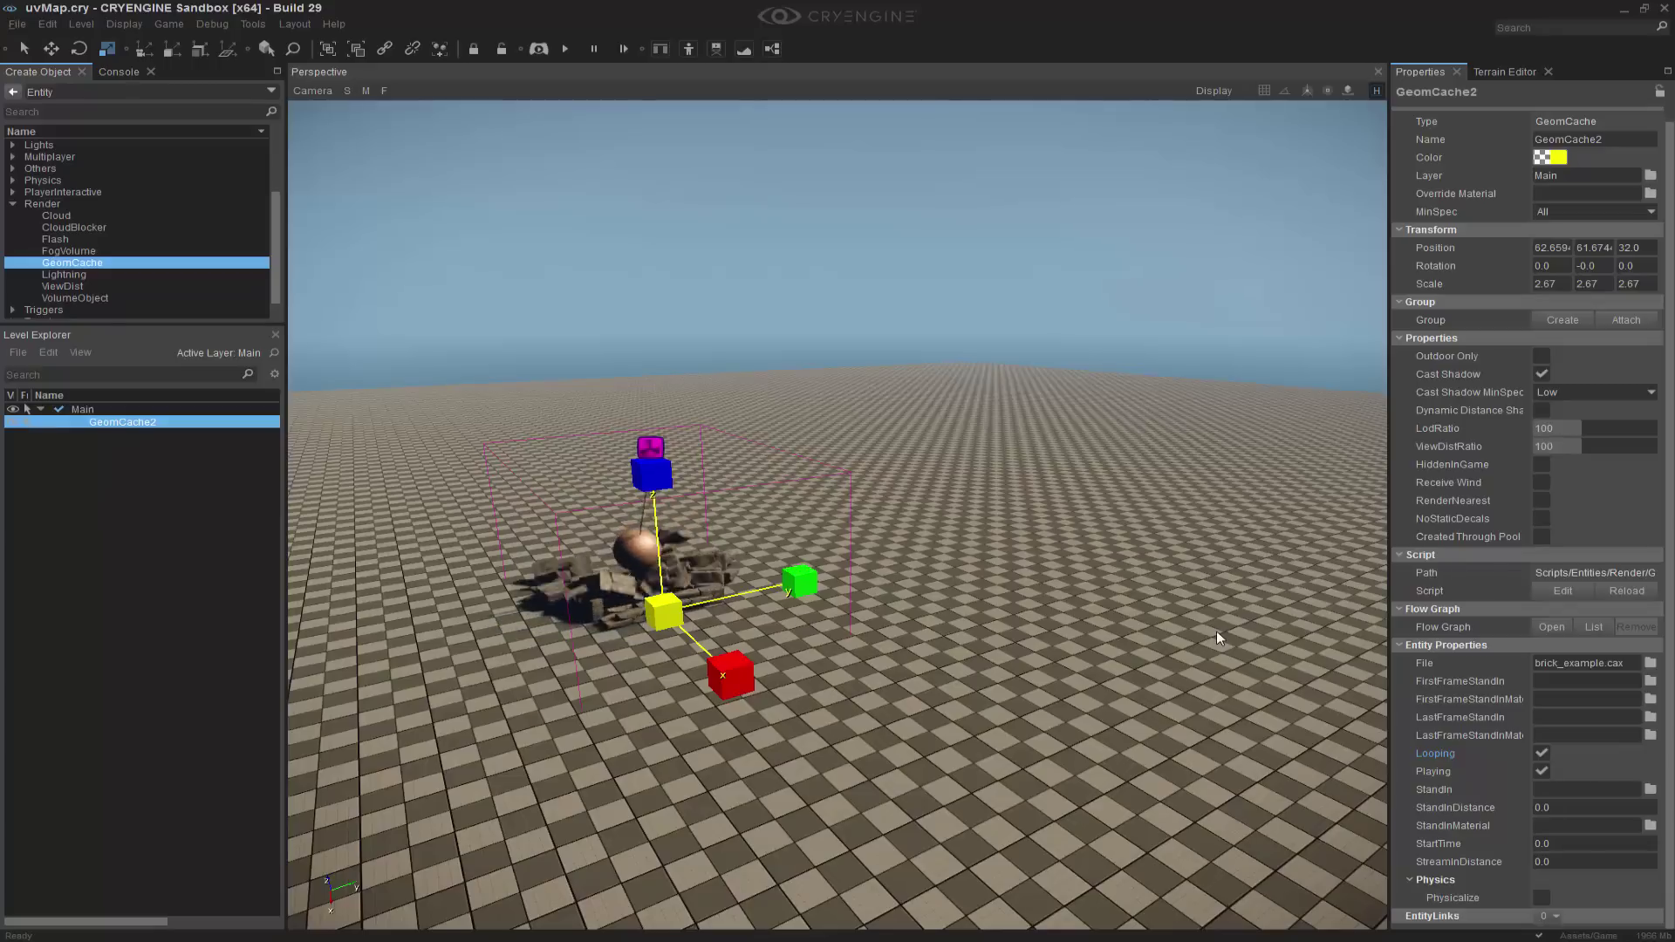
Disable Looping and Playing on the brick wall GeomCache
left_click(1541, 754)
right_click_drag(1064, 489, 1019, 466)
left_click(1539, 772)
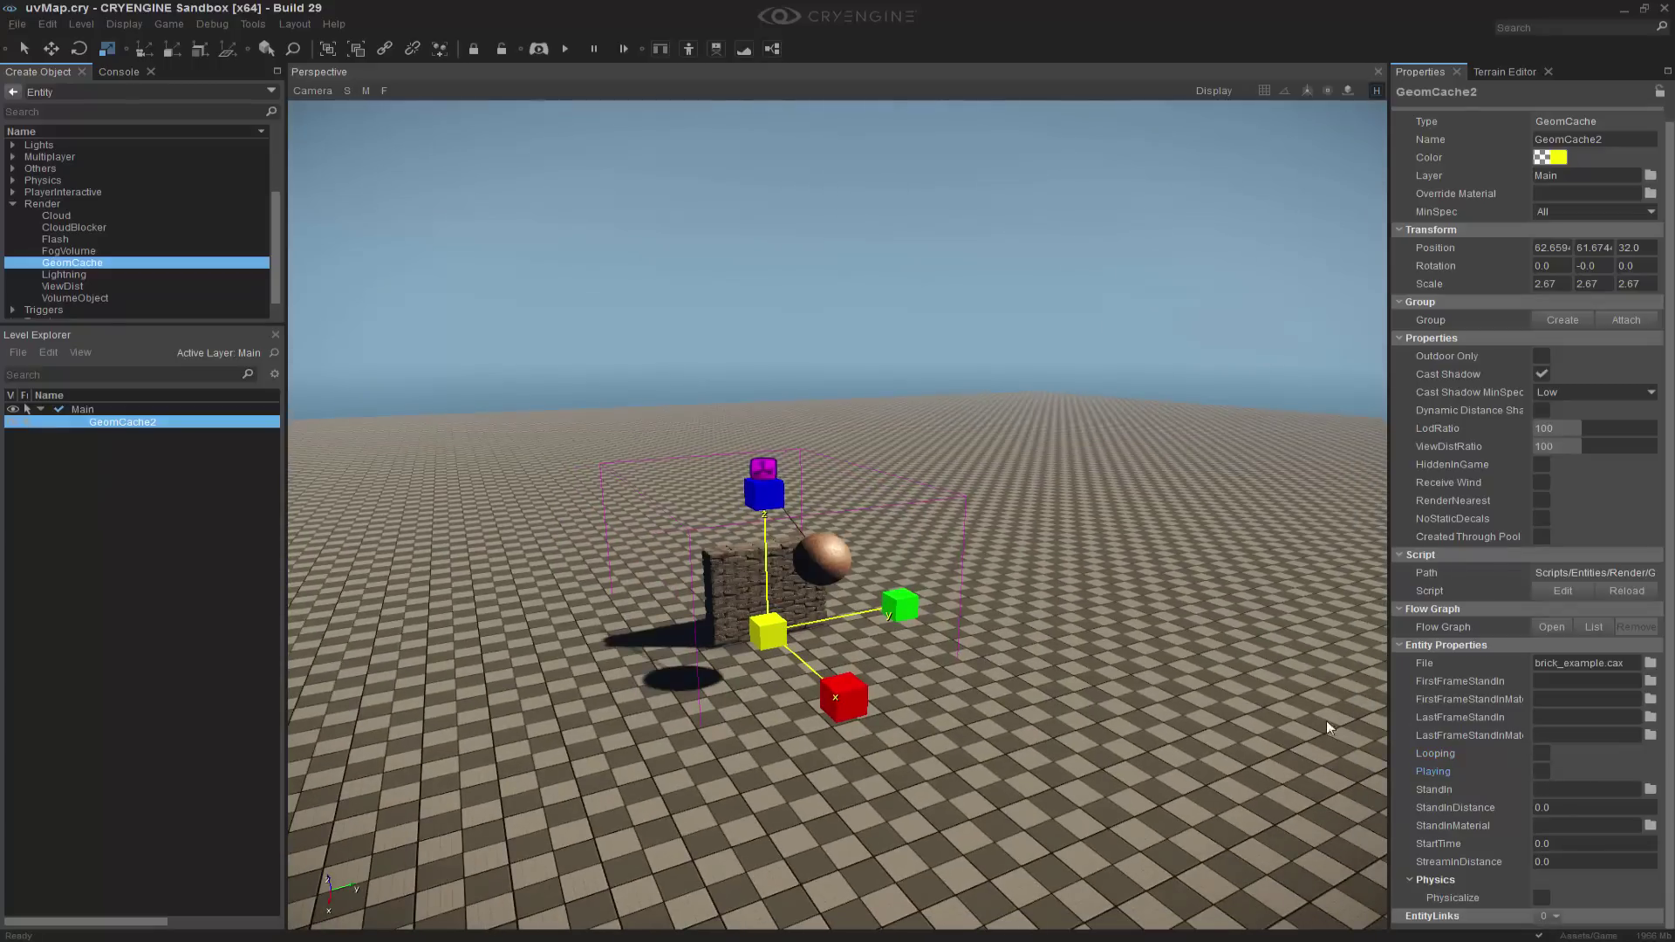
Place a ProximityTrigger entity from the Triggers category on the ground in front of the brick wall
scroll(1127, 693, "up", 5)
middle_click_drag(1127, 693, 1133, 727)
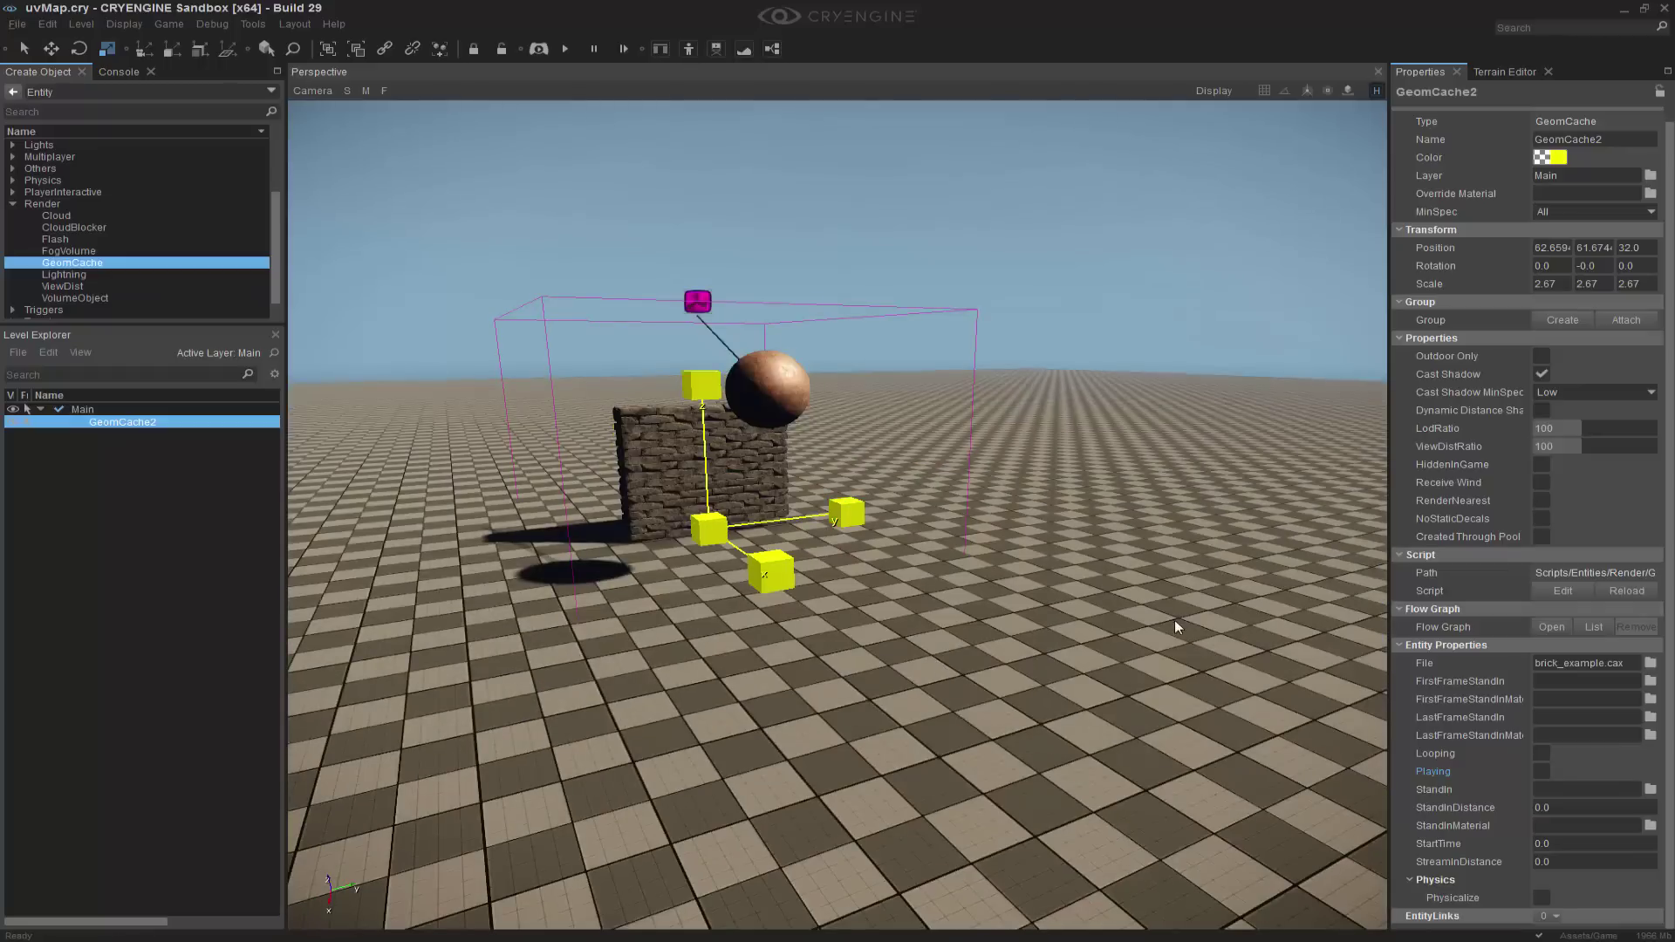
right_click_drag(1185, 621, 1226, 618)
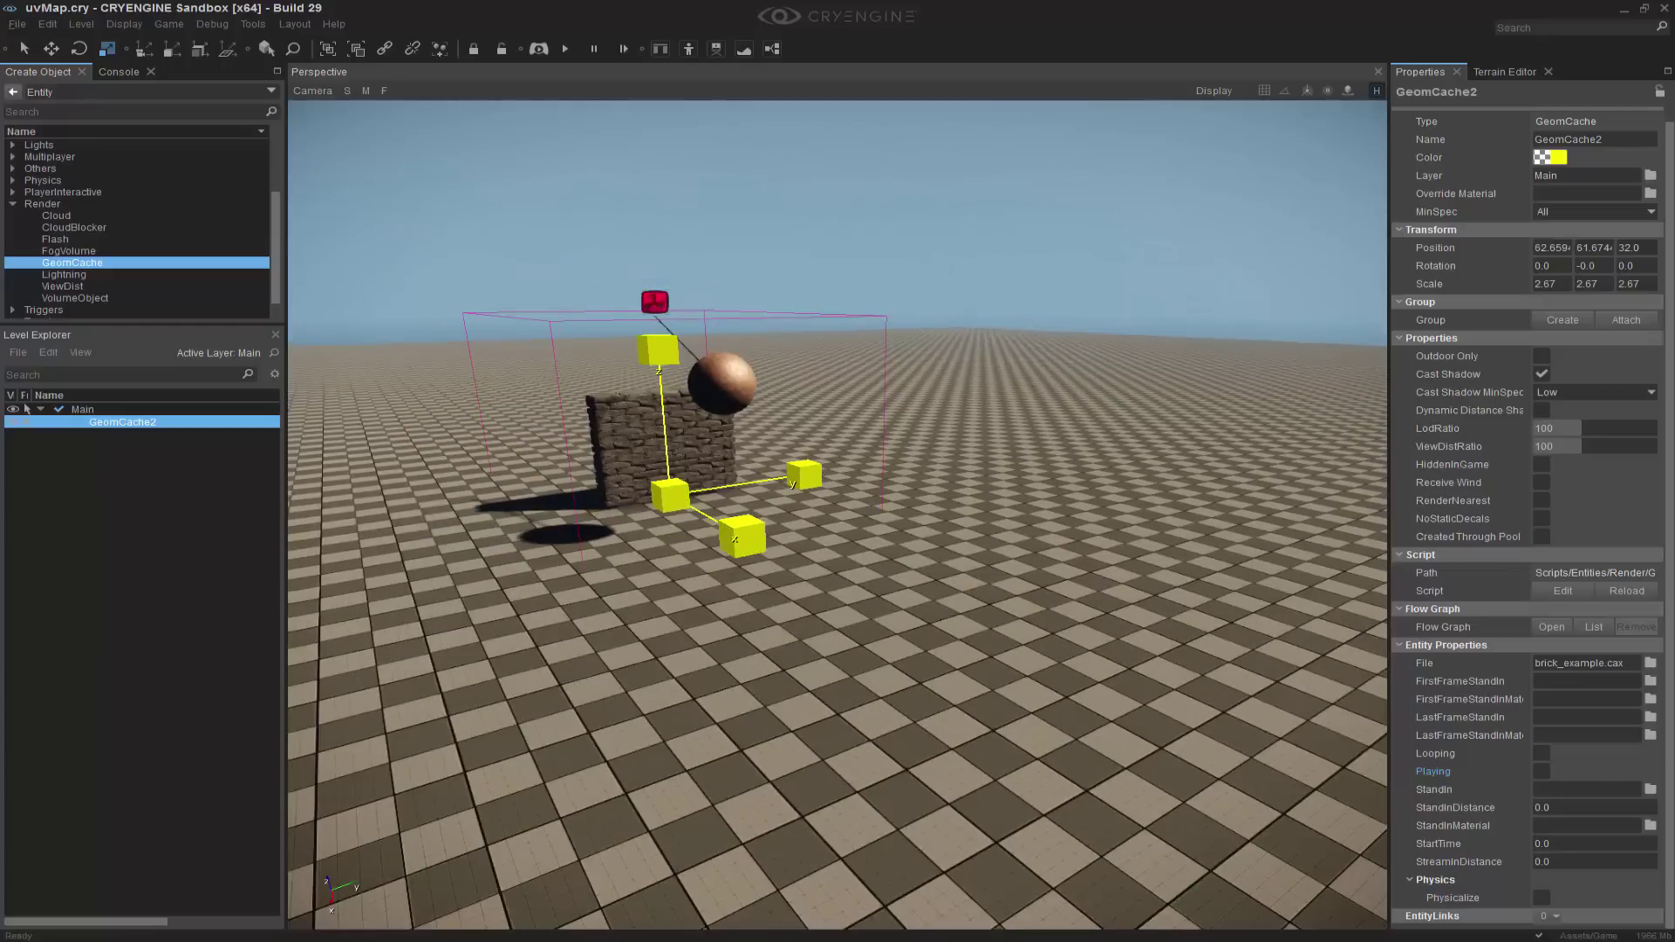
left_click(1226, 617)
left_click(14, 206)
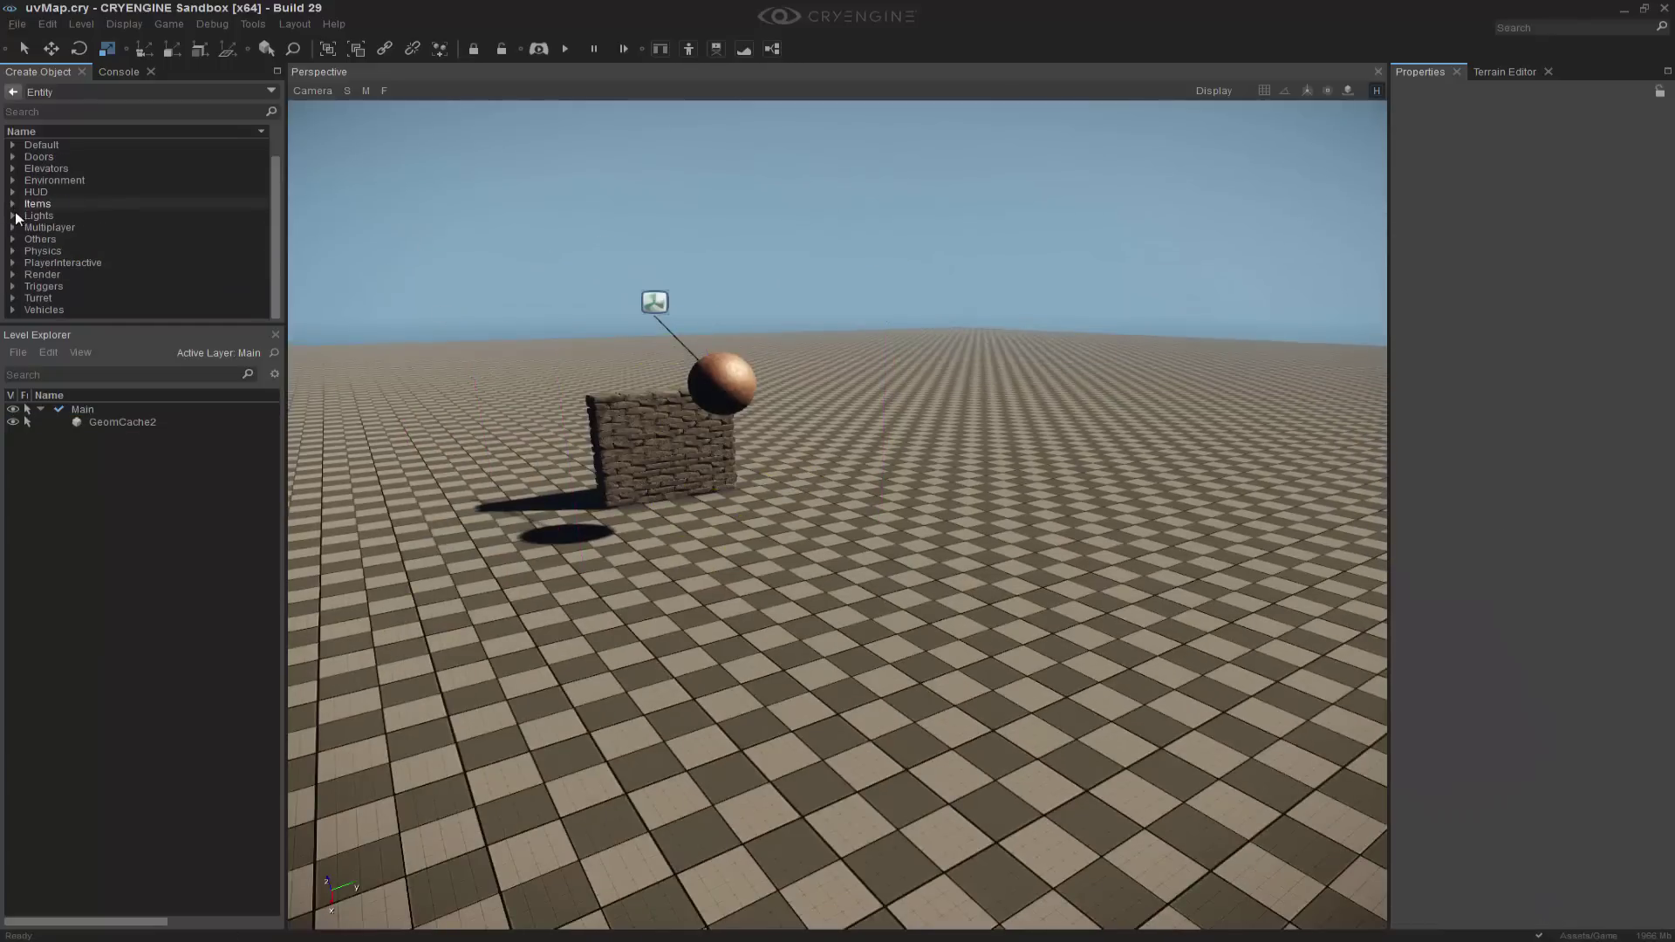
left_click(12, 286)
scroll(68, 288, "down", 1)
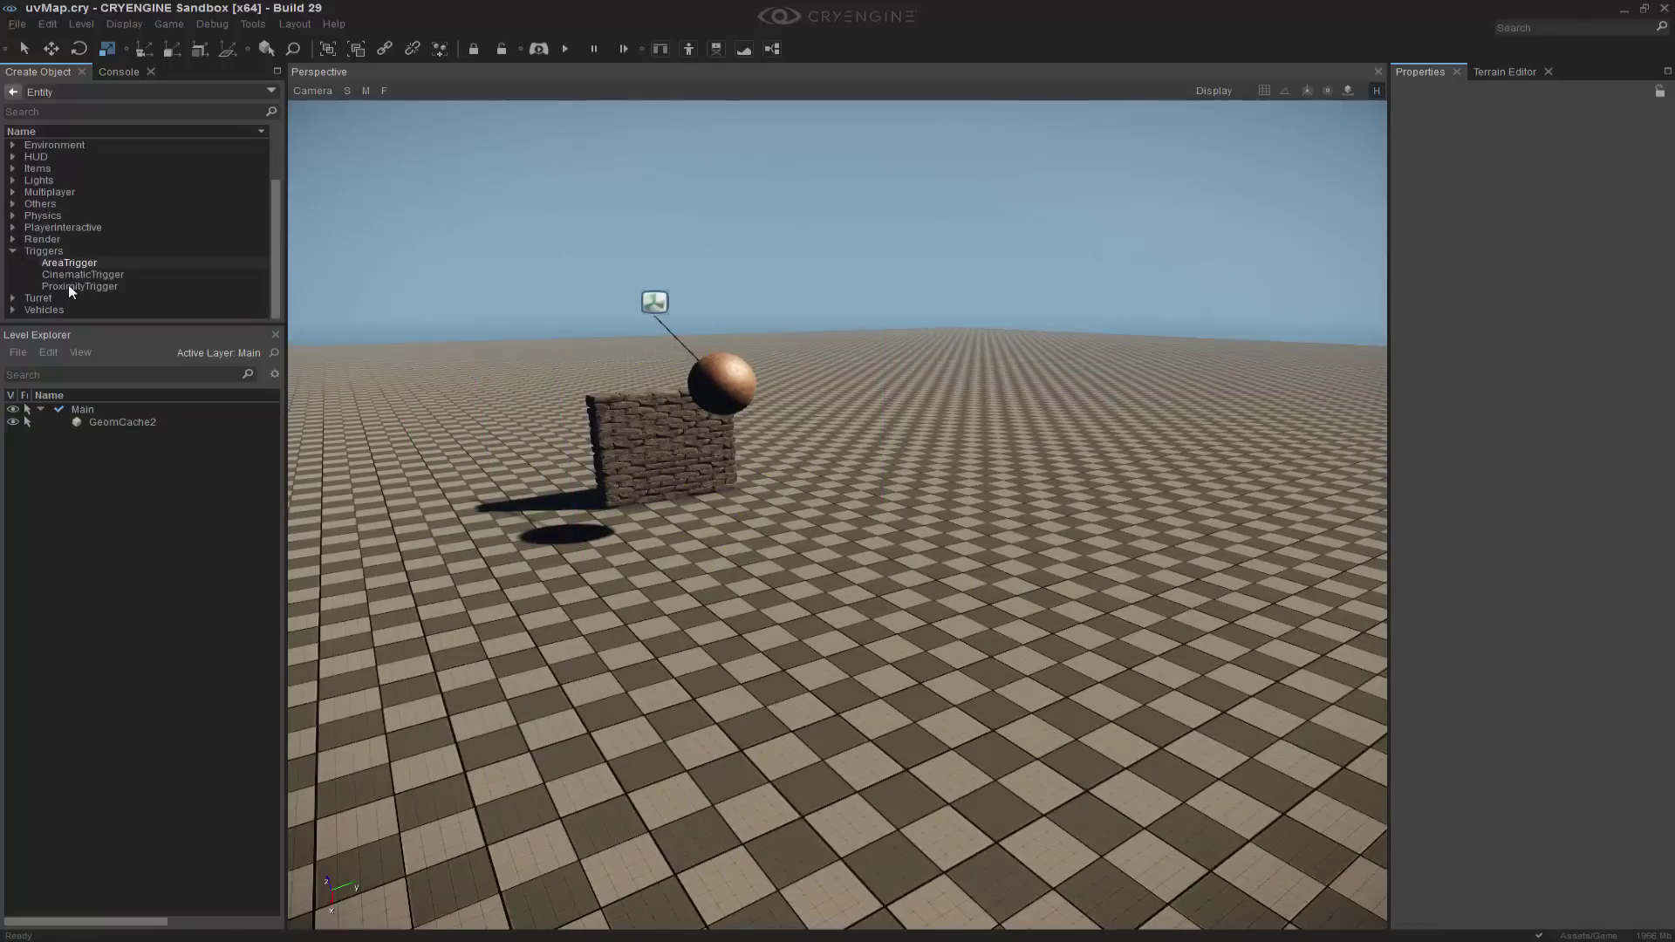
left_click(73, 286)
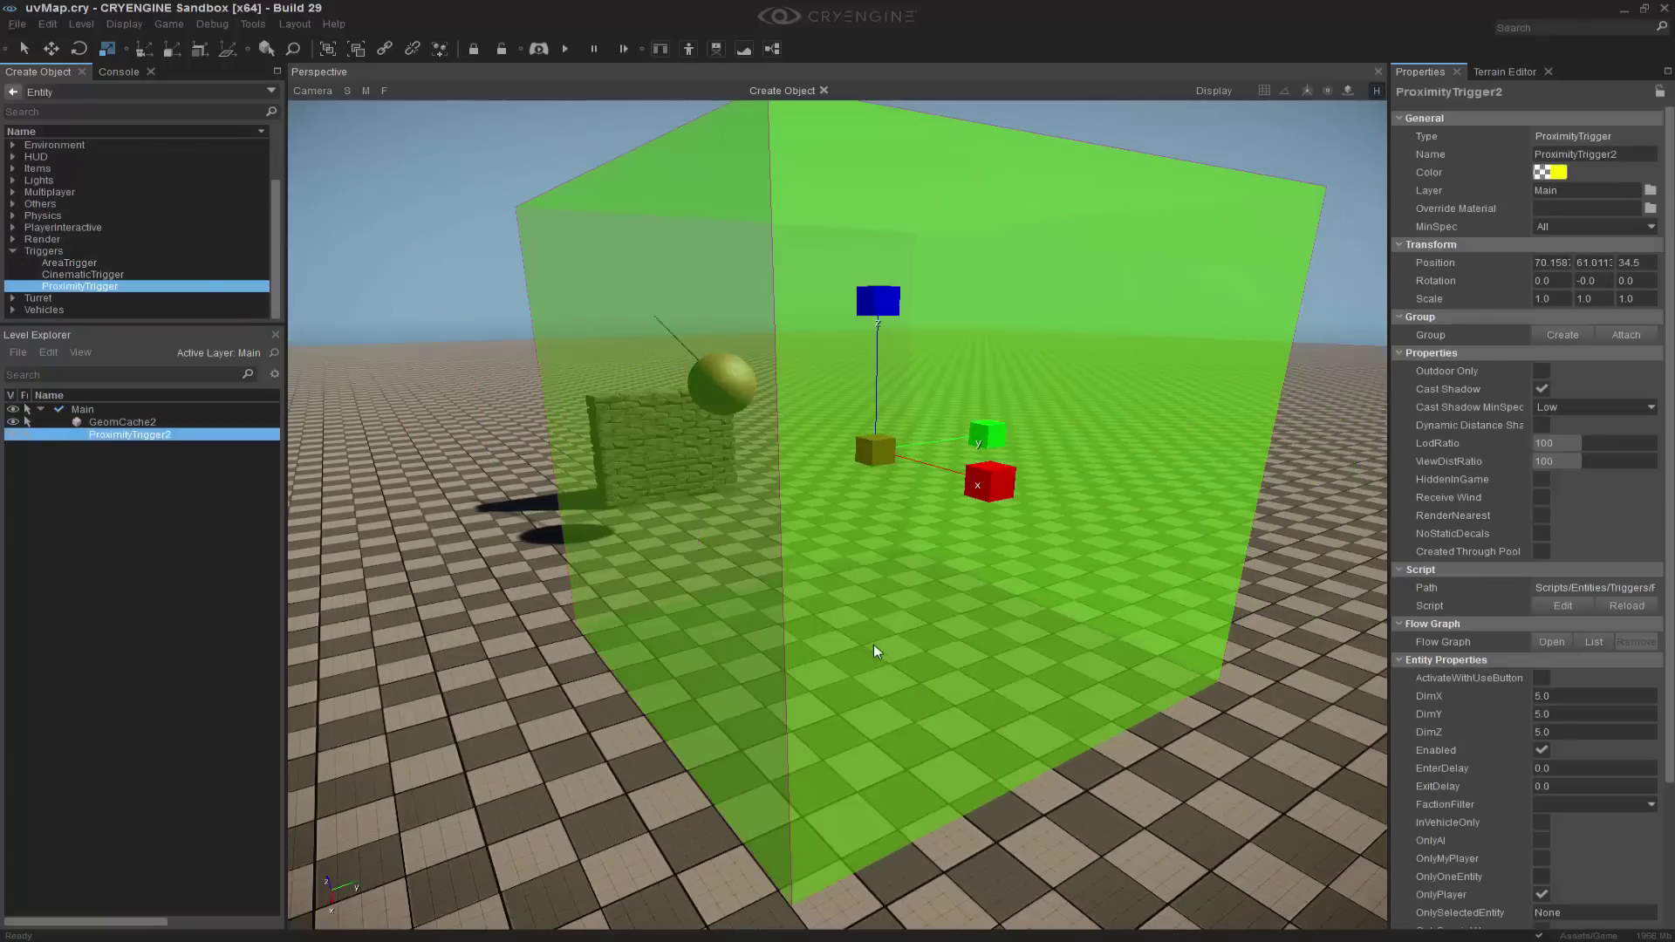
left_click(841, 607)
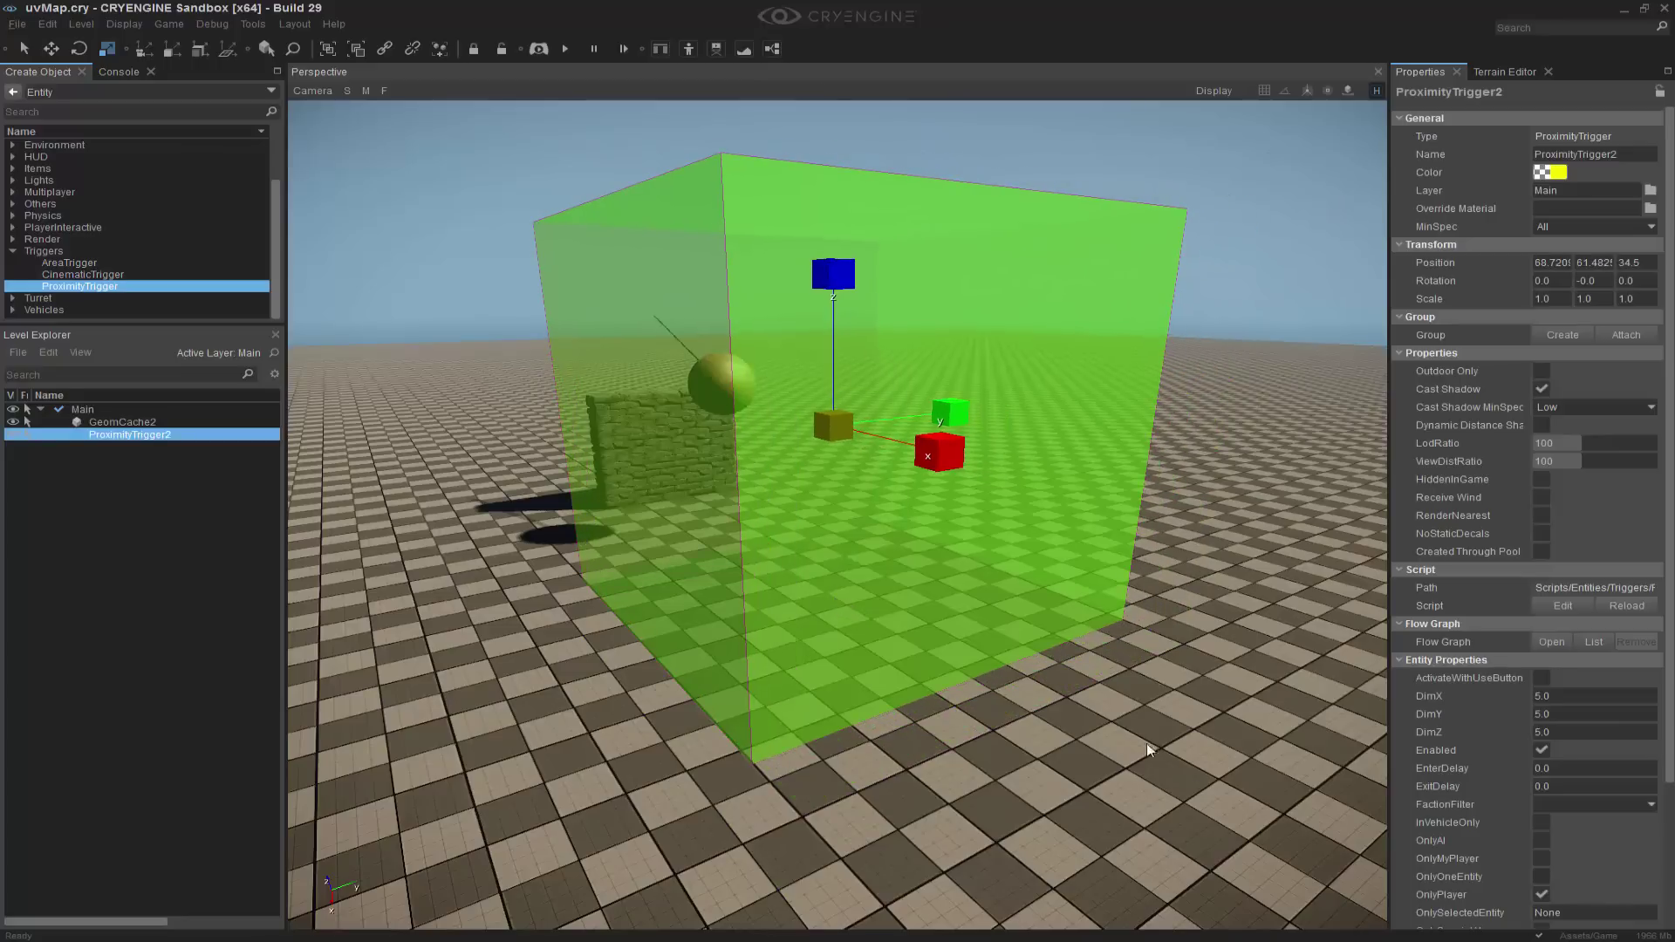
Hide the trigger's green volume by setting the console variable es_DrawProximityTriggers to 0
scroll(1174, 772, "down", 3)
right_click_drag(776, 395, 792, 366)
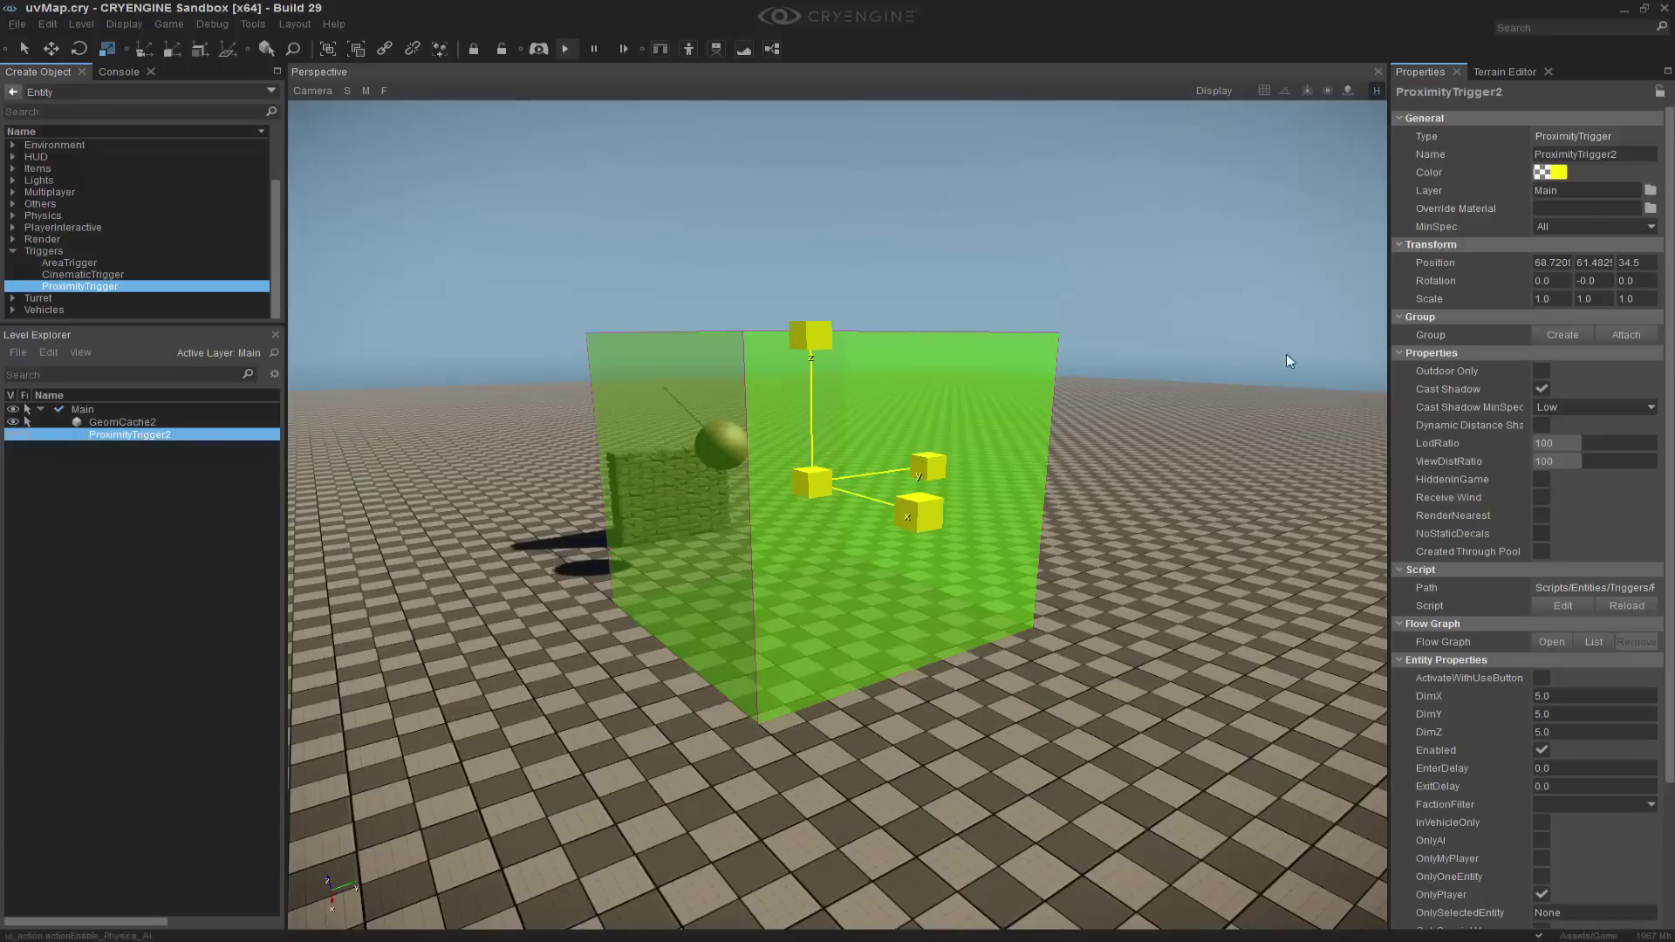
left_click(1002, 587)
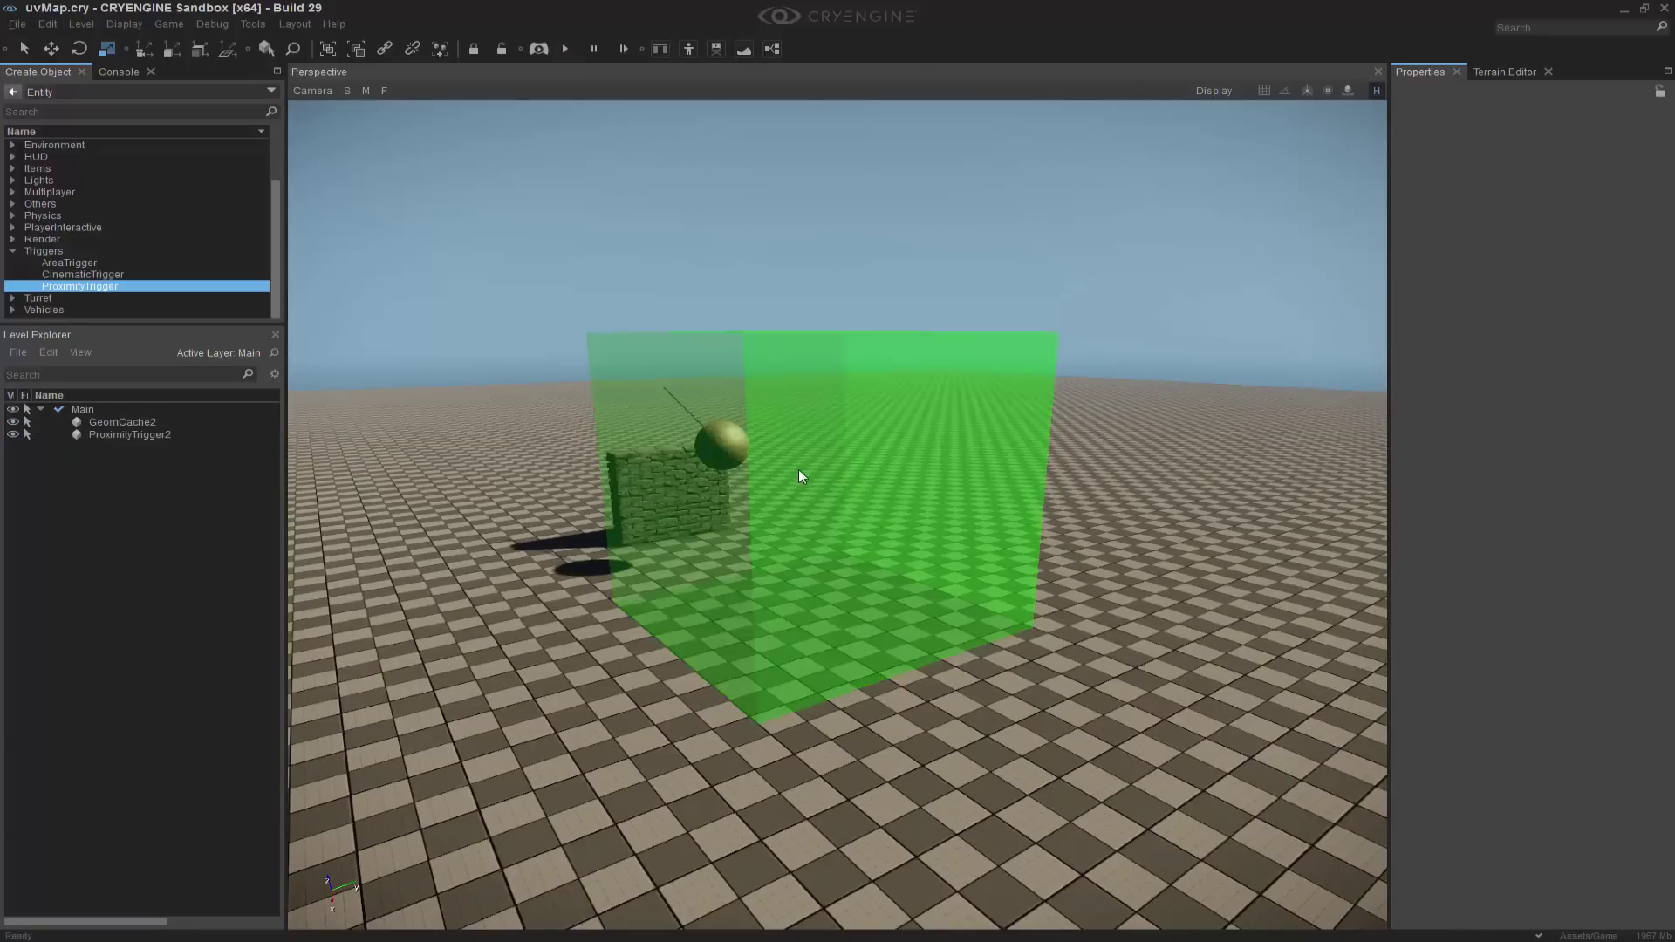
left_click(124, 71)
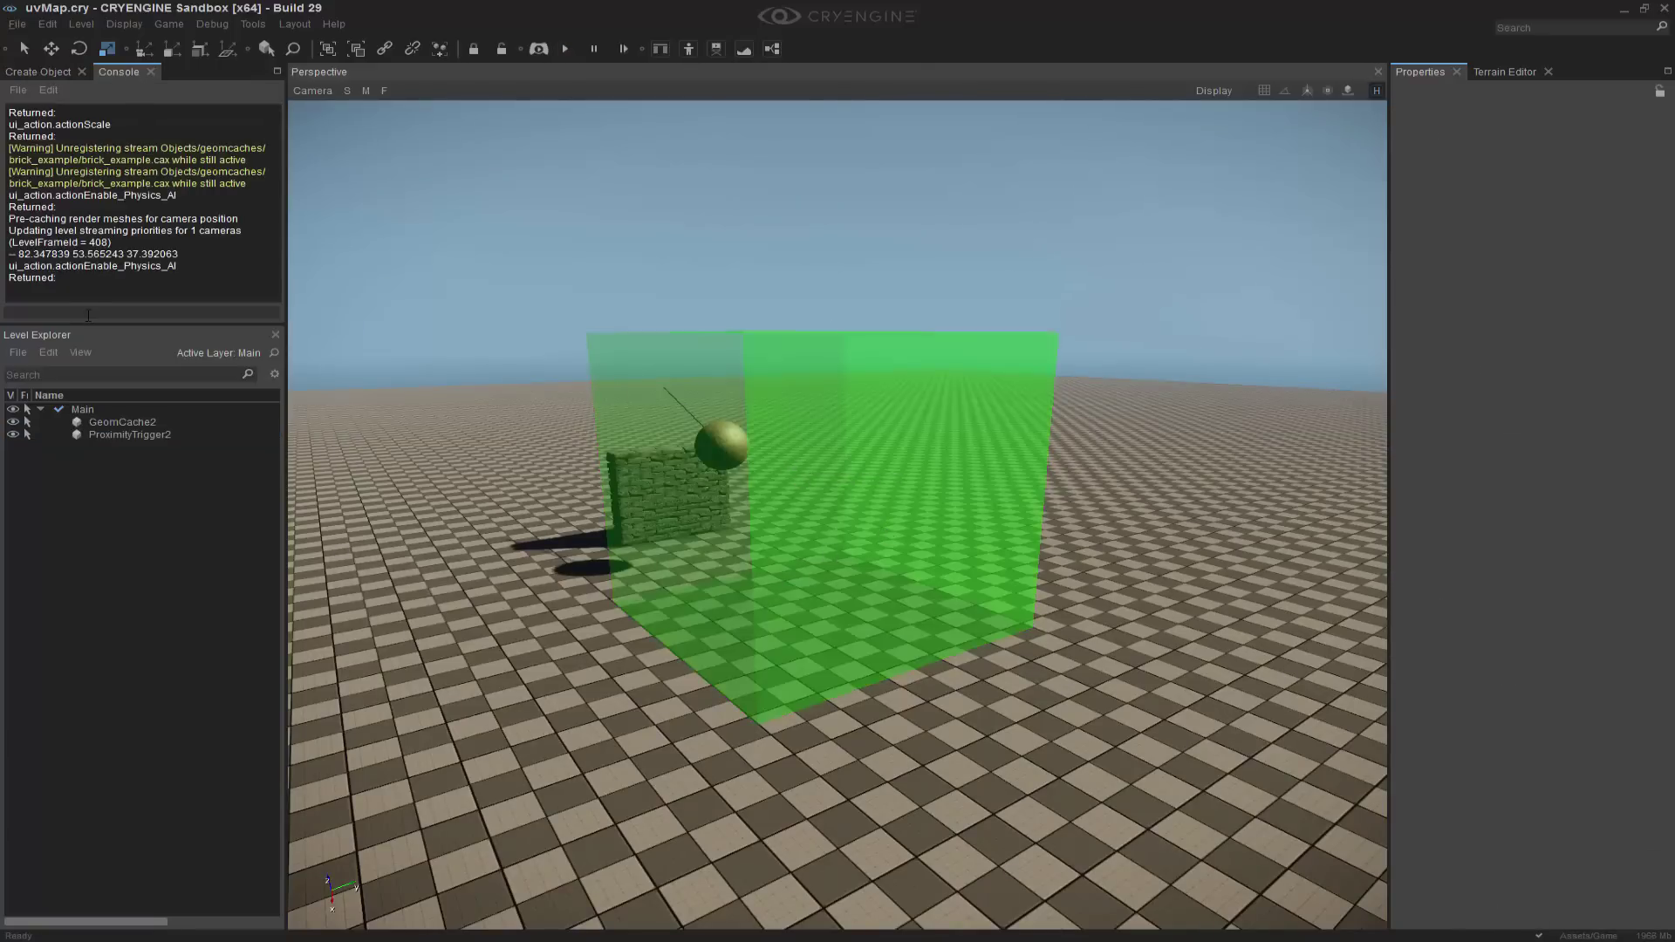
type("dra")
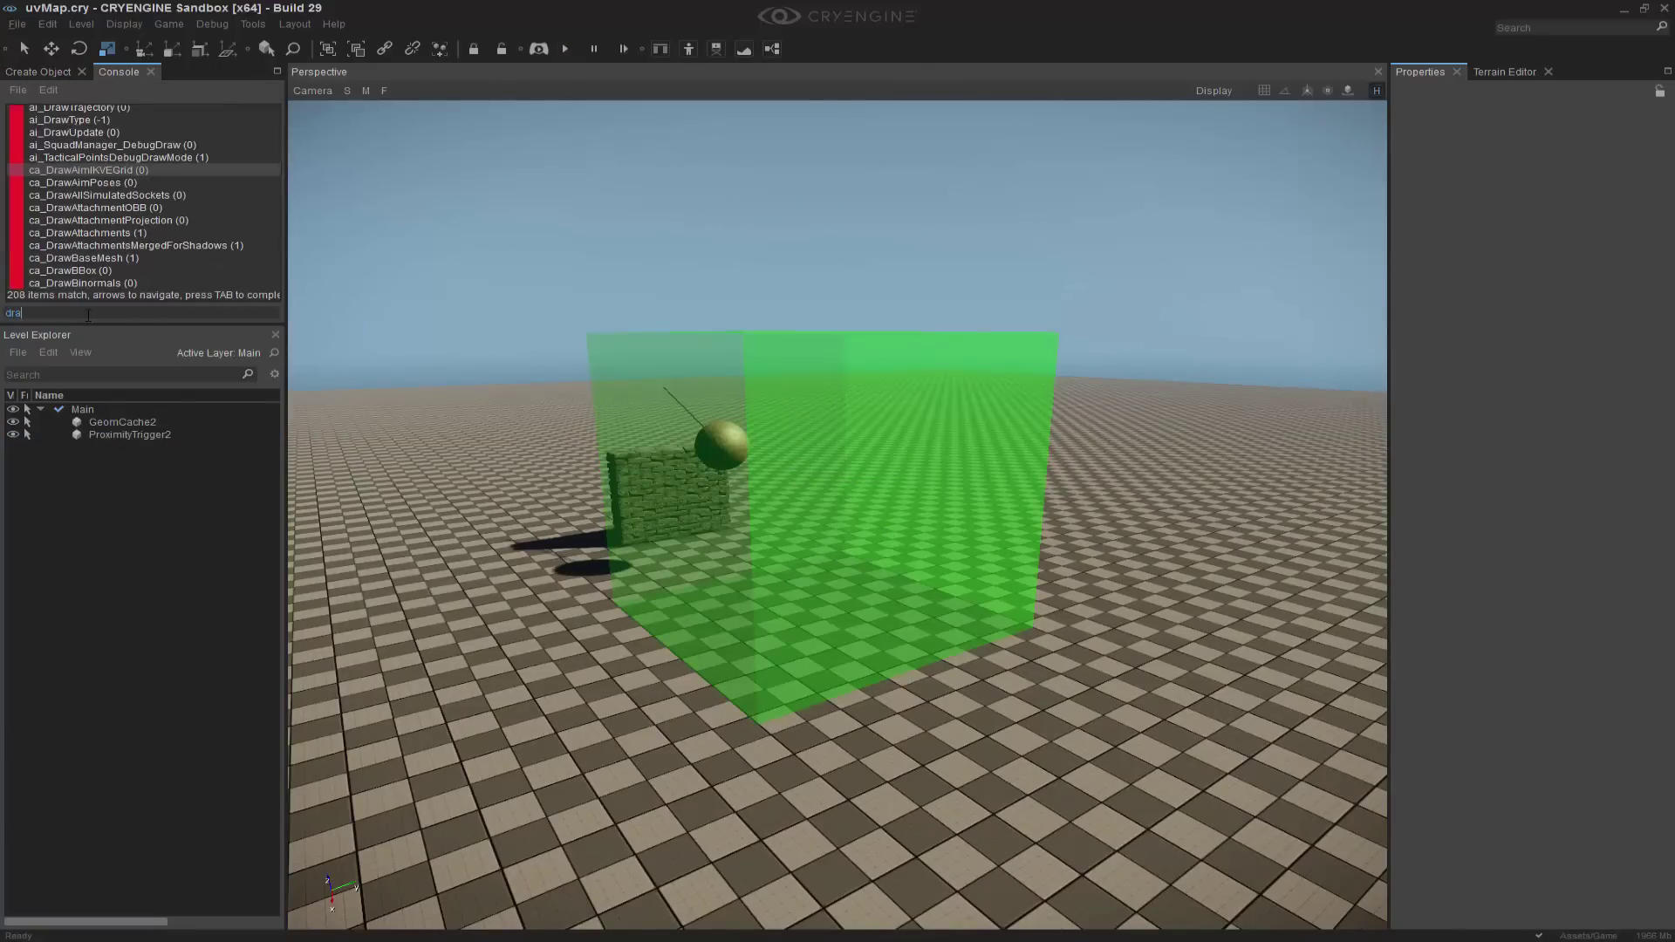
type("wpro")
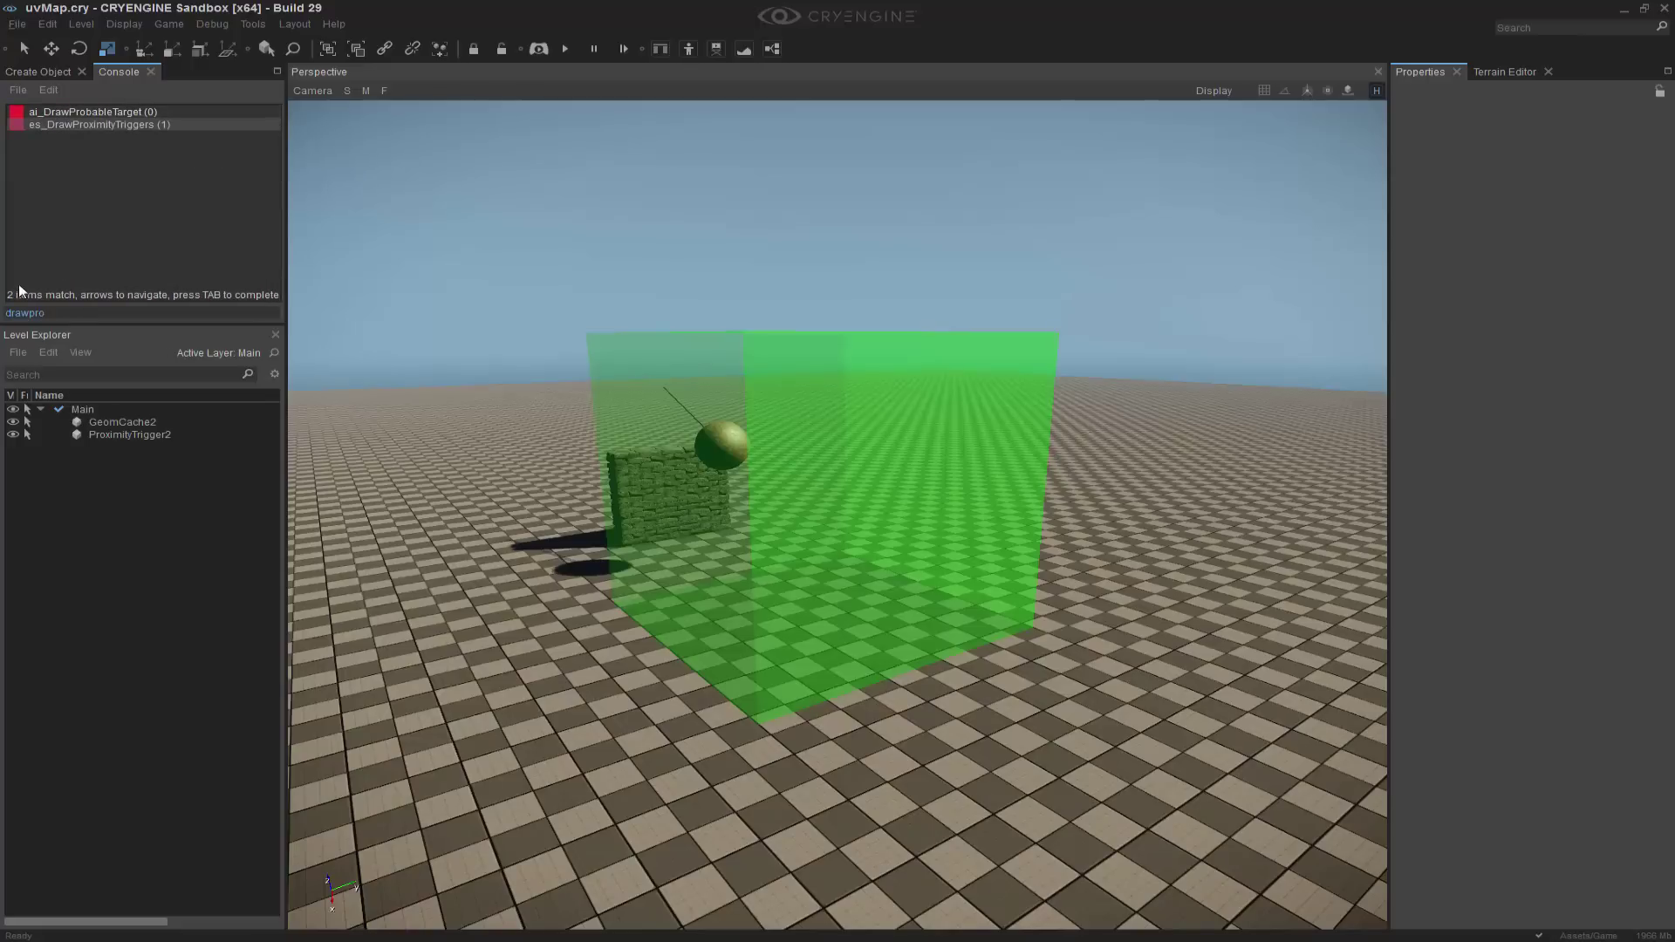
key("Tab")
key("Return")
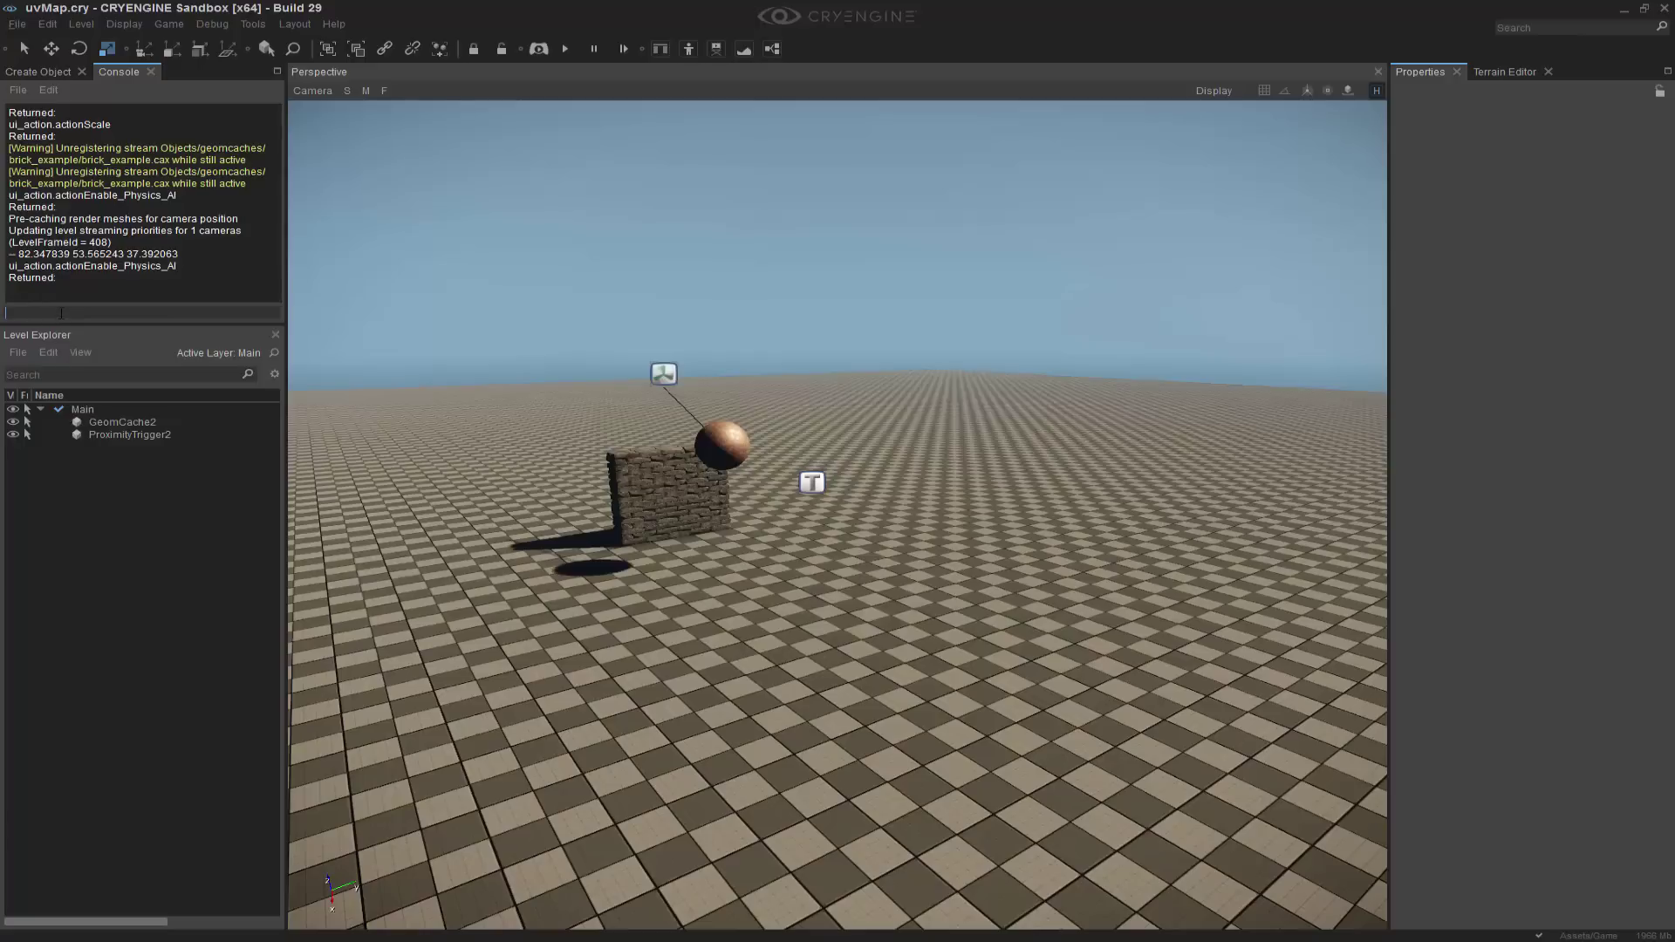
Show the proximity trigger's volume by setting the console variable es_DrawProximityTriggers to 1
type("draw")
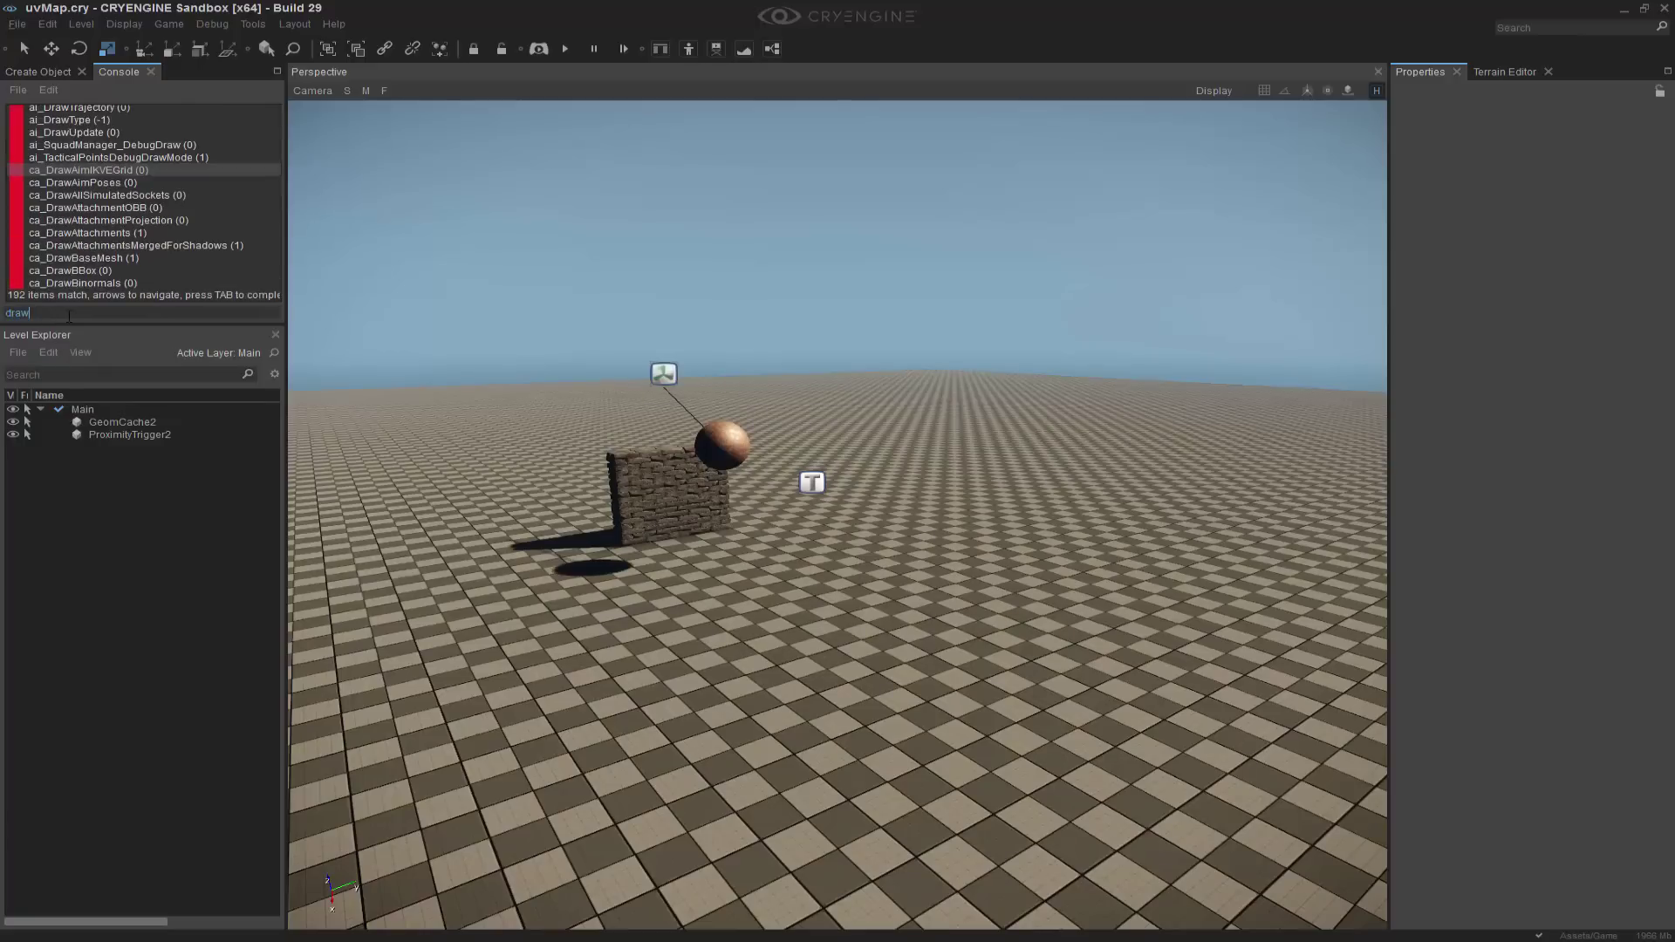
type("proximity")
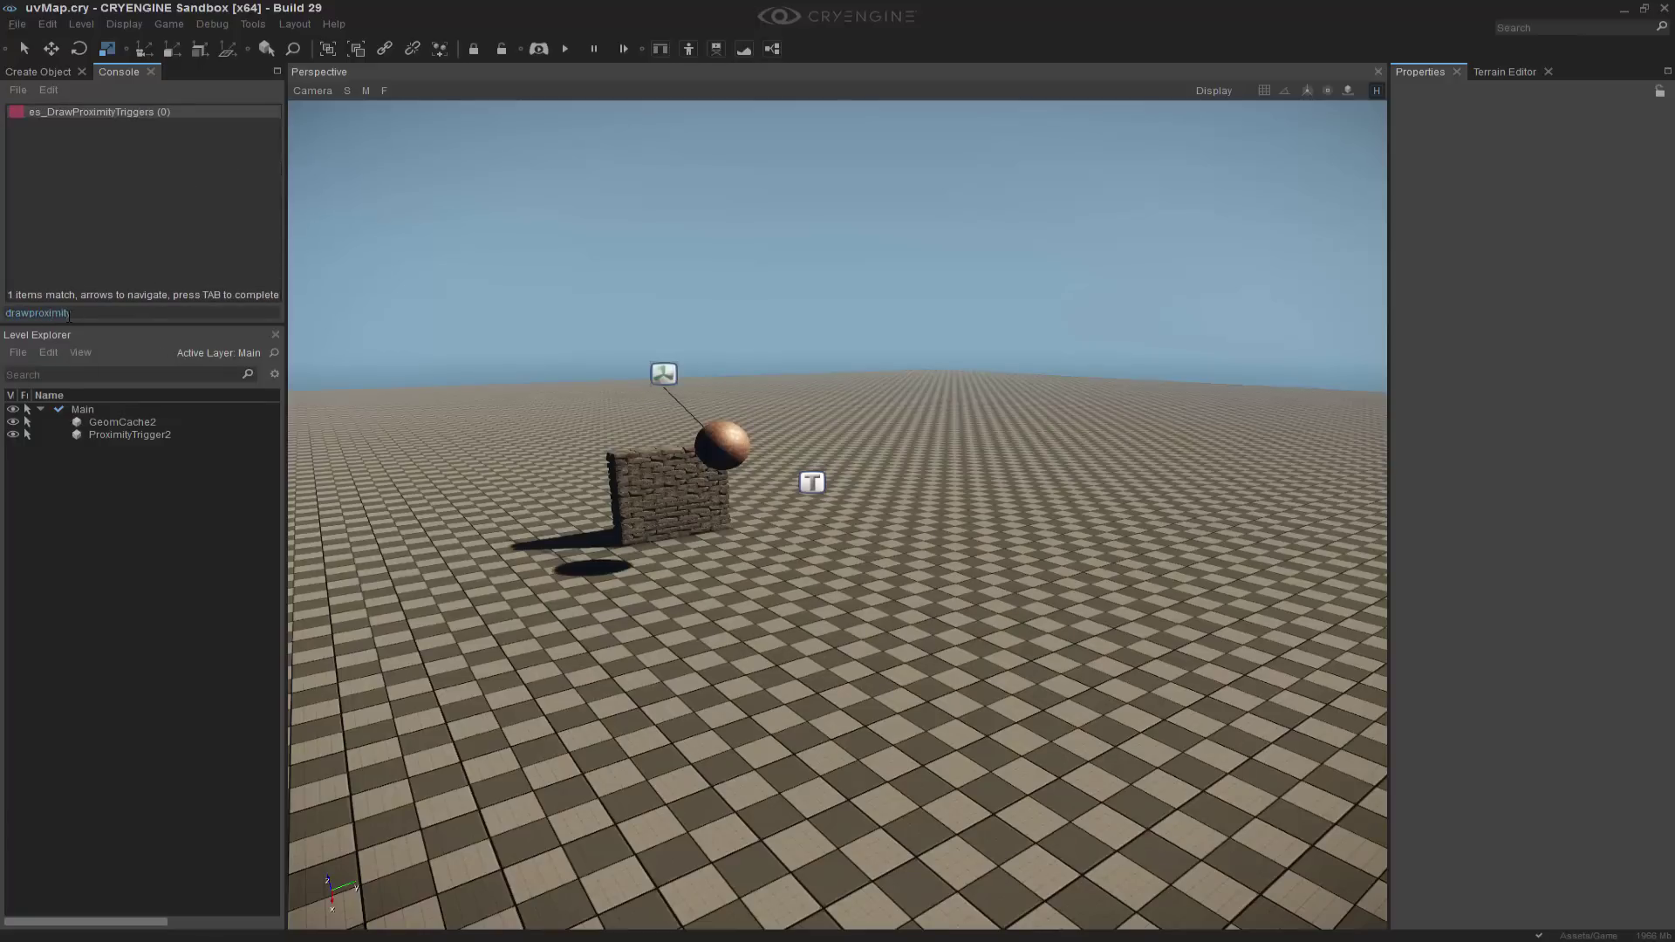
key("Tab")
type("1")
key("Return")
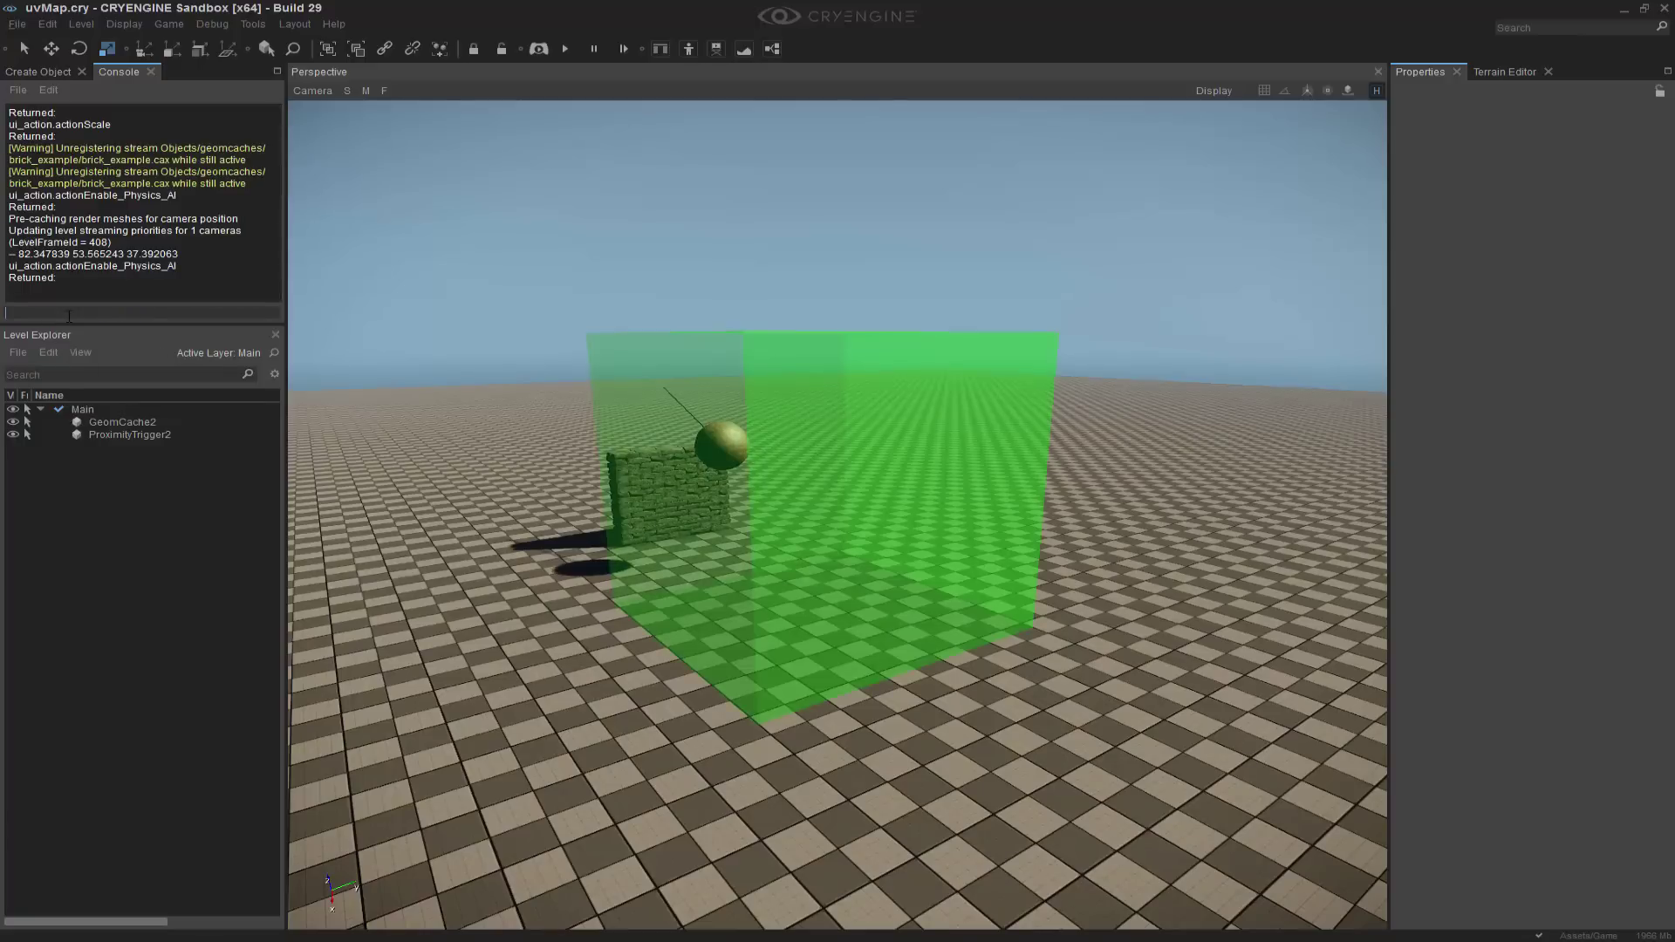
Create a flow graph for the proximity trigger in a group named cache_FG and dock the Flow Graph editor with the perspective view
scroll(1214, 722, "down", 2)
middle_click_drag(802, 606, 804, 601)
right_click_drag(804, 600, 794, 635)
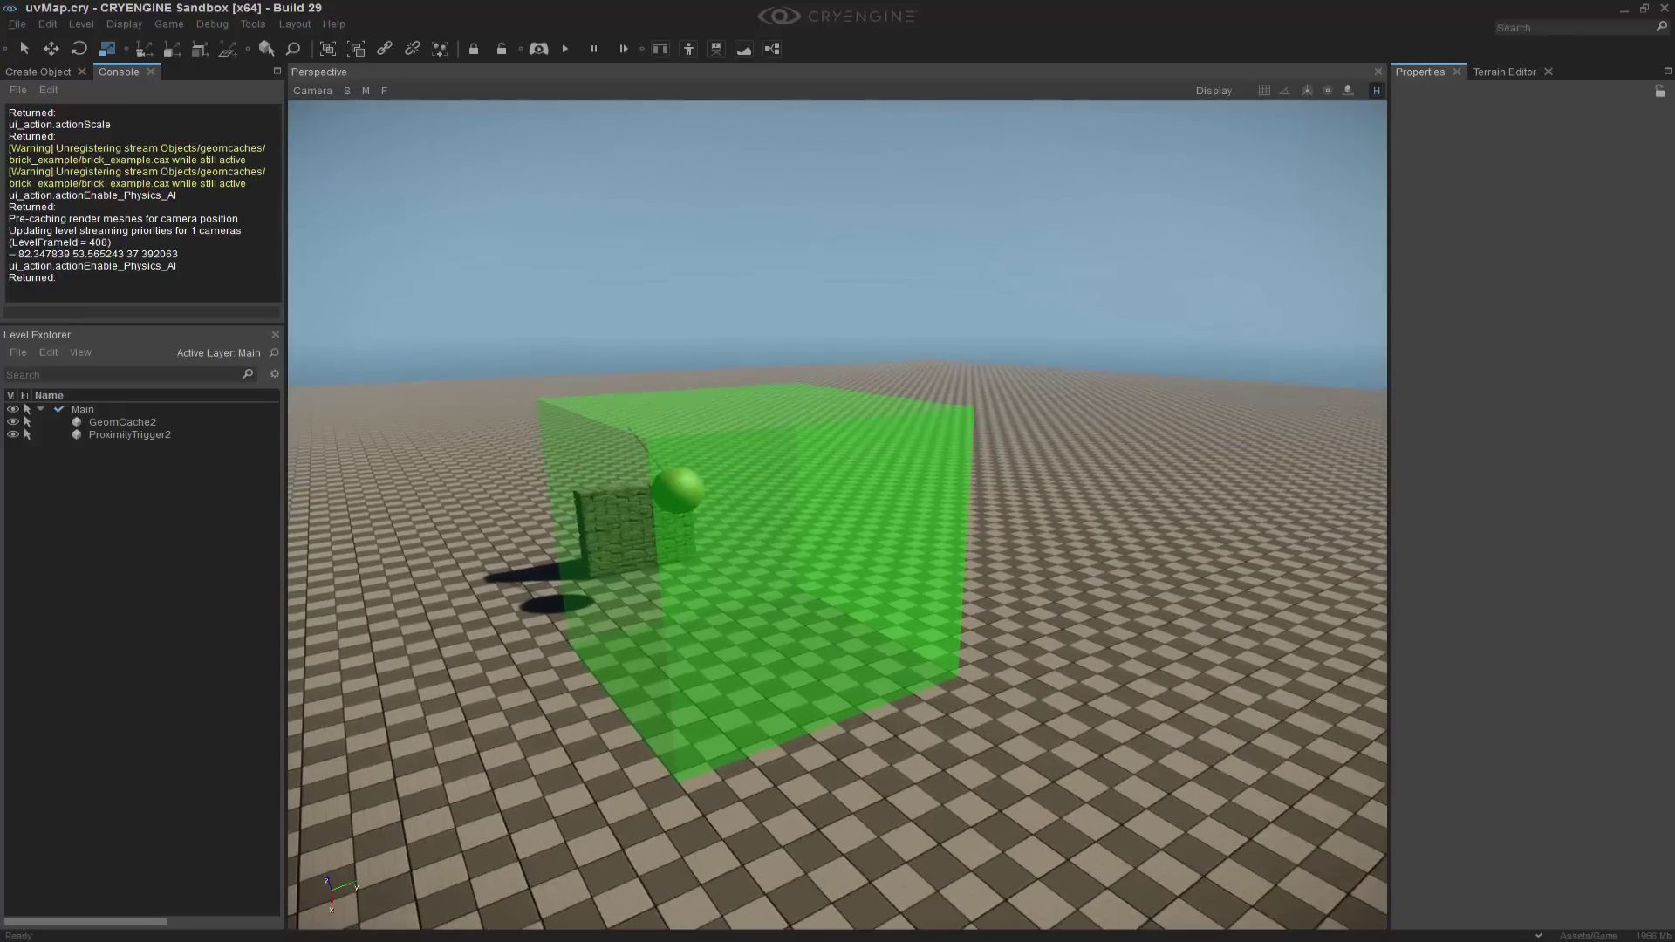
key("space")
left_click(747, 537)
right_click(751, 543)
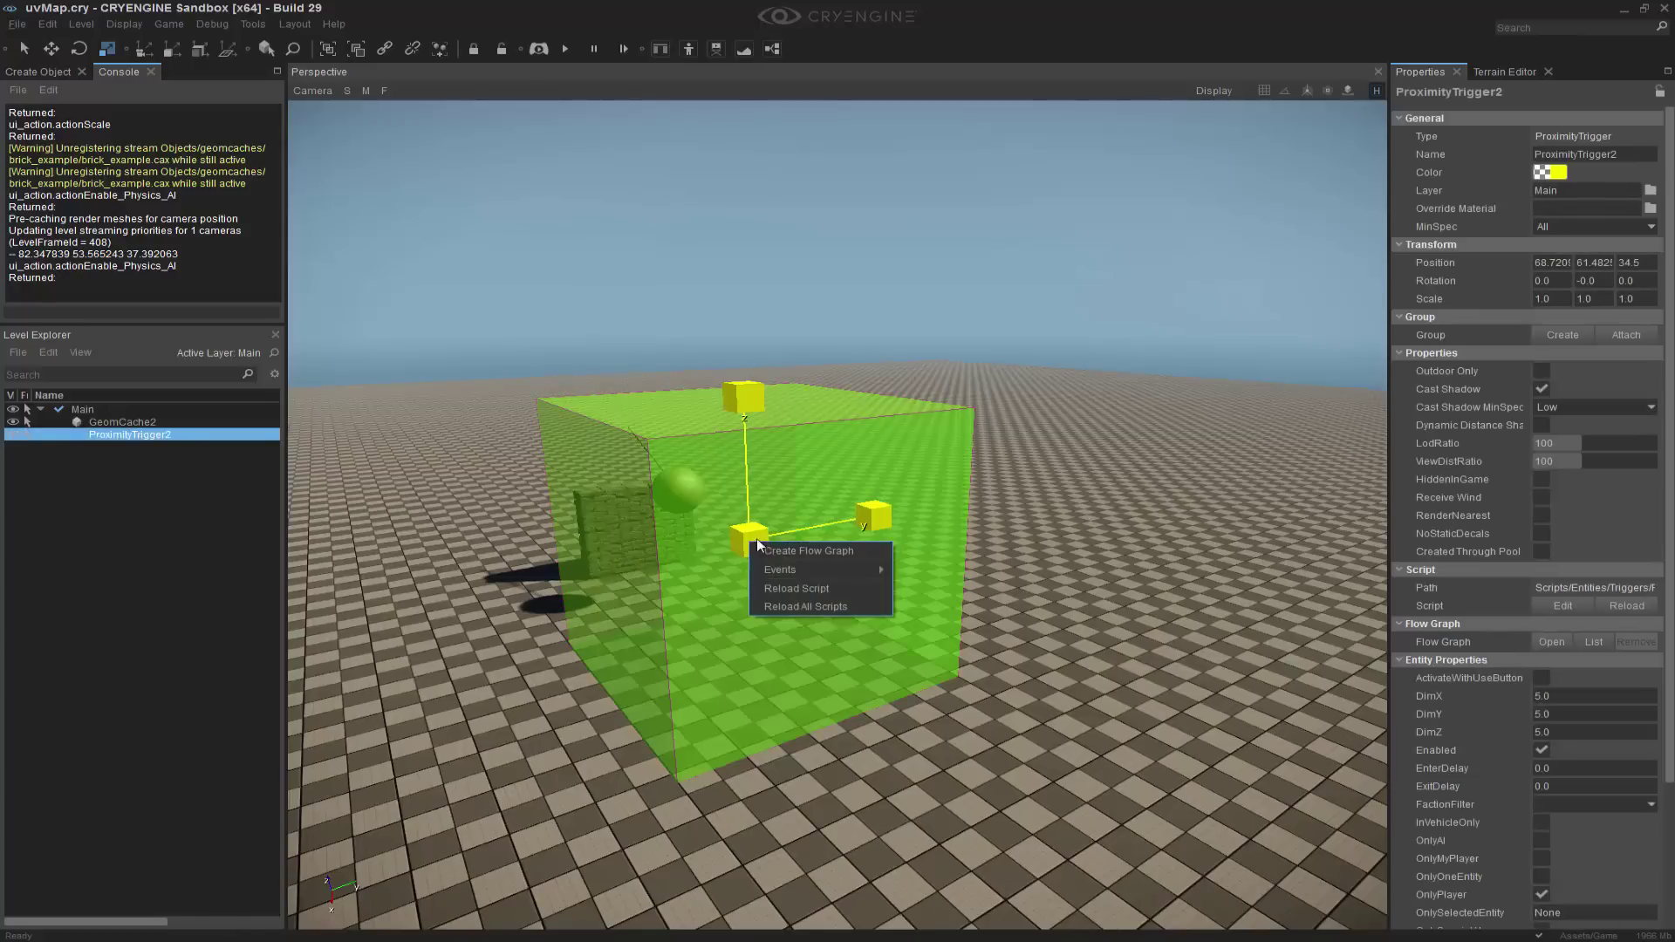
left_click(779, 550)
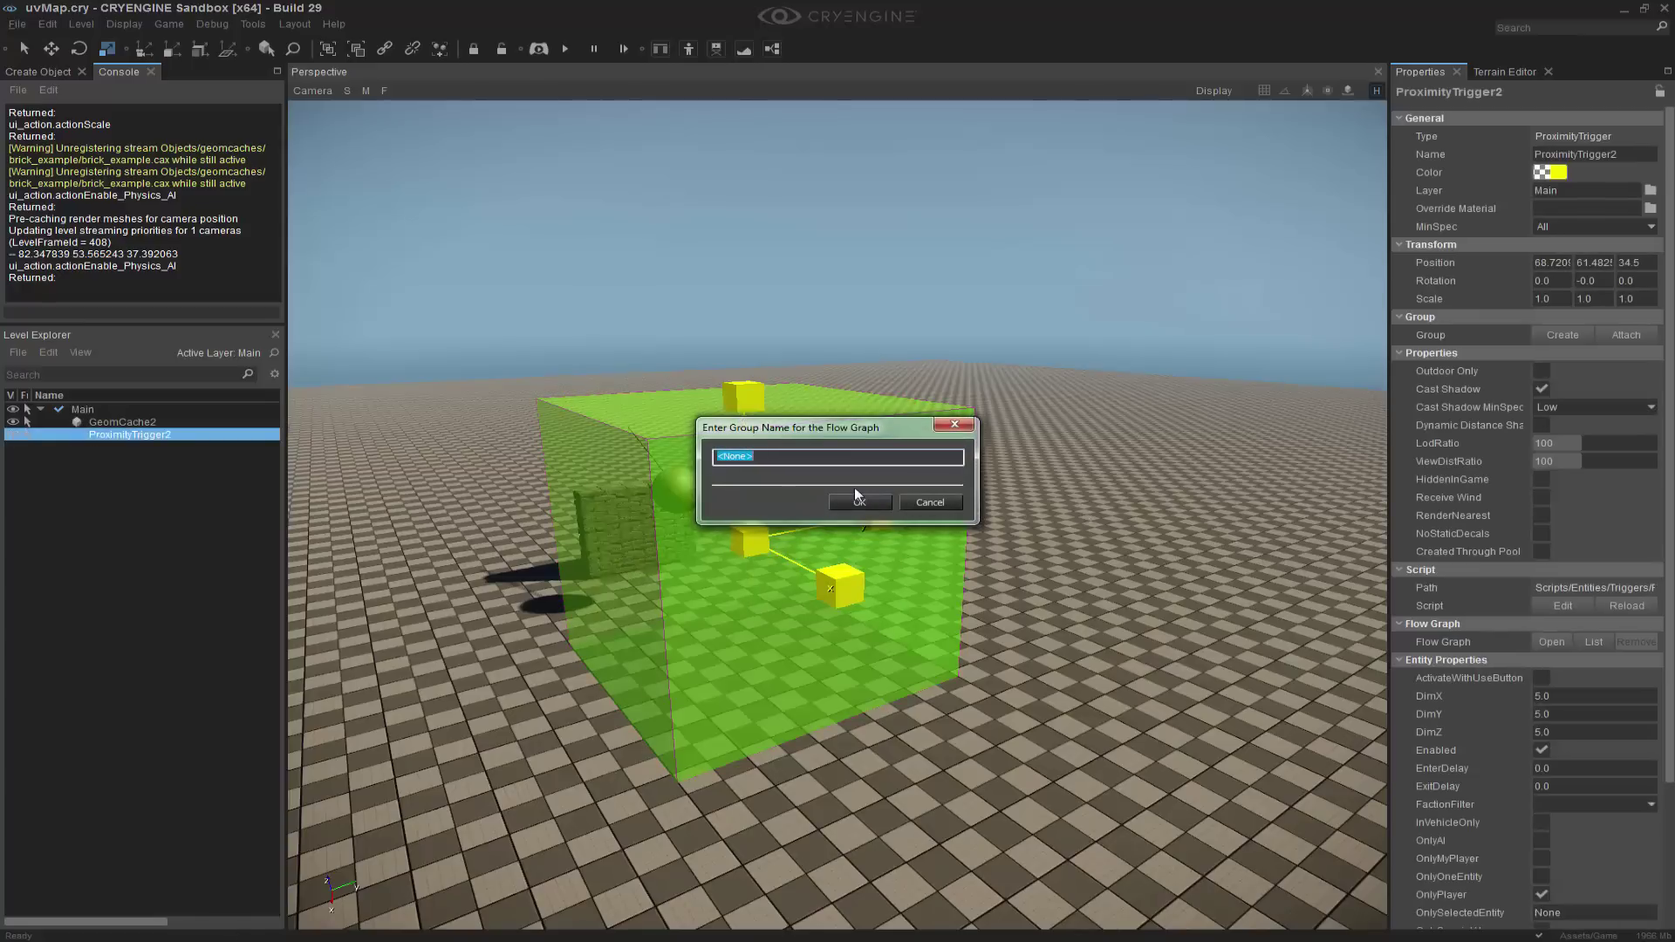
type("cache_FG")
left_click(856, 494)
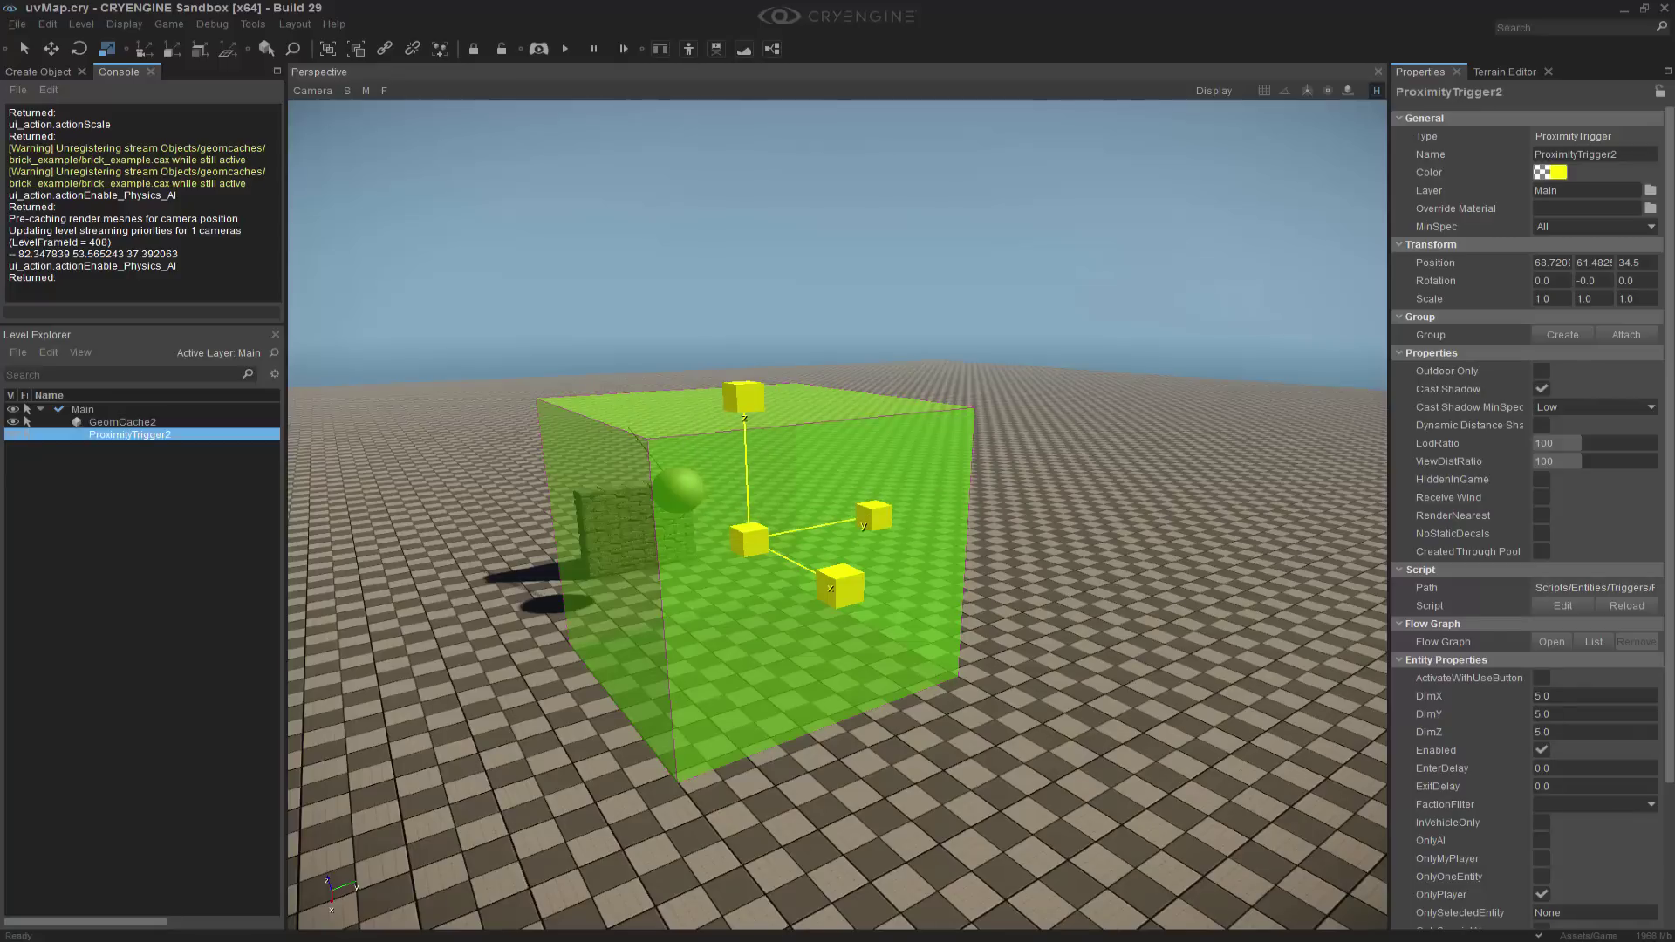
left_click_drag(829, 534, 836, 494)
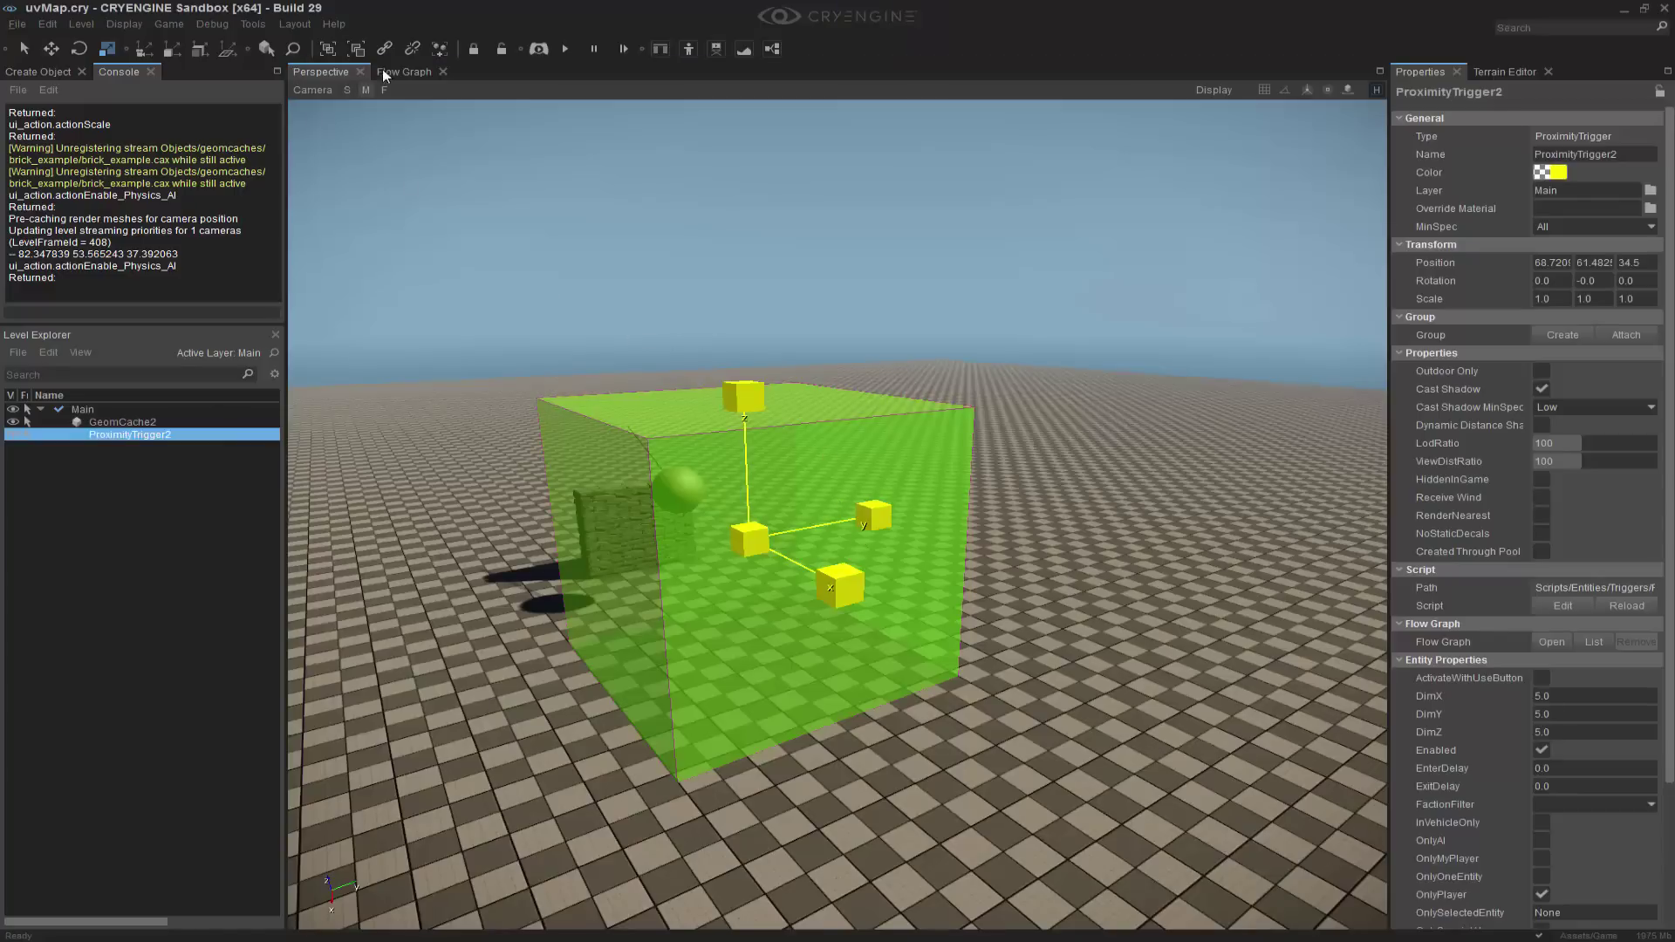
Add the selected proximity trigger to its flow graph as an entity node
left_click(386, 73)
right_click(609, 460)
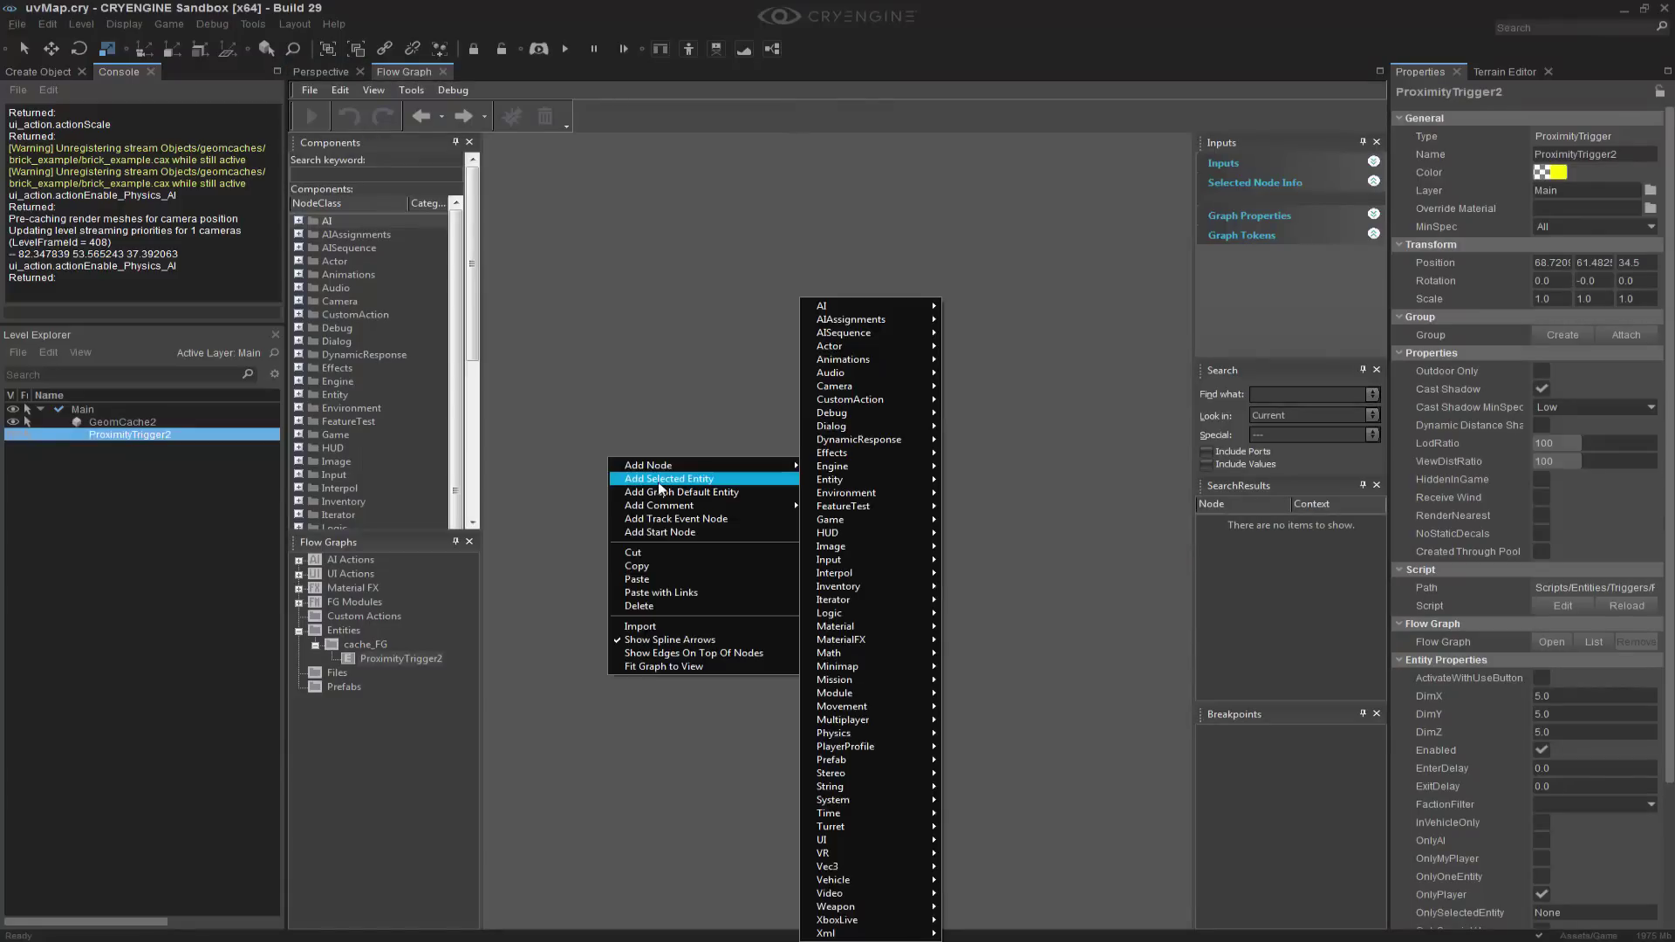
left_click(658, 479)
left_click_drag(673, 462, 738, 441)
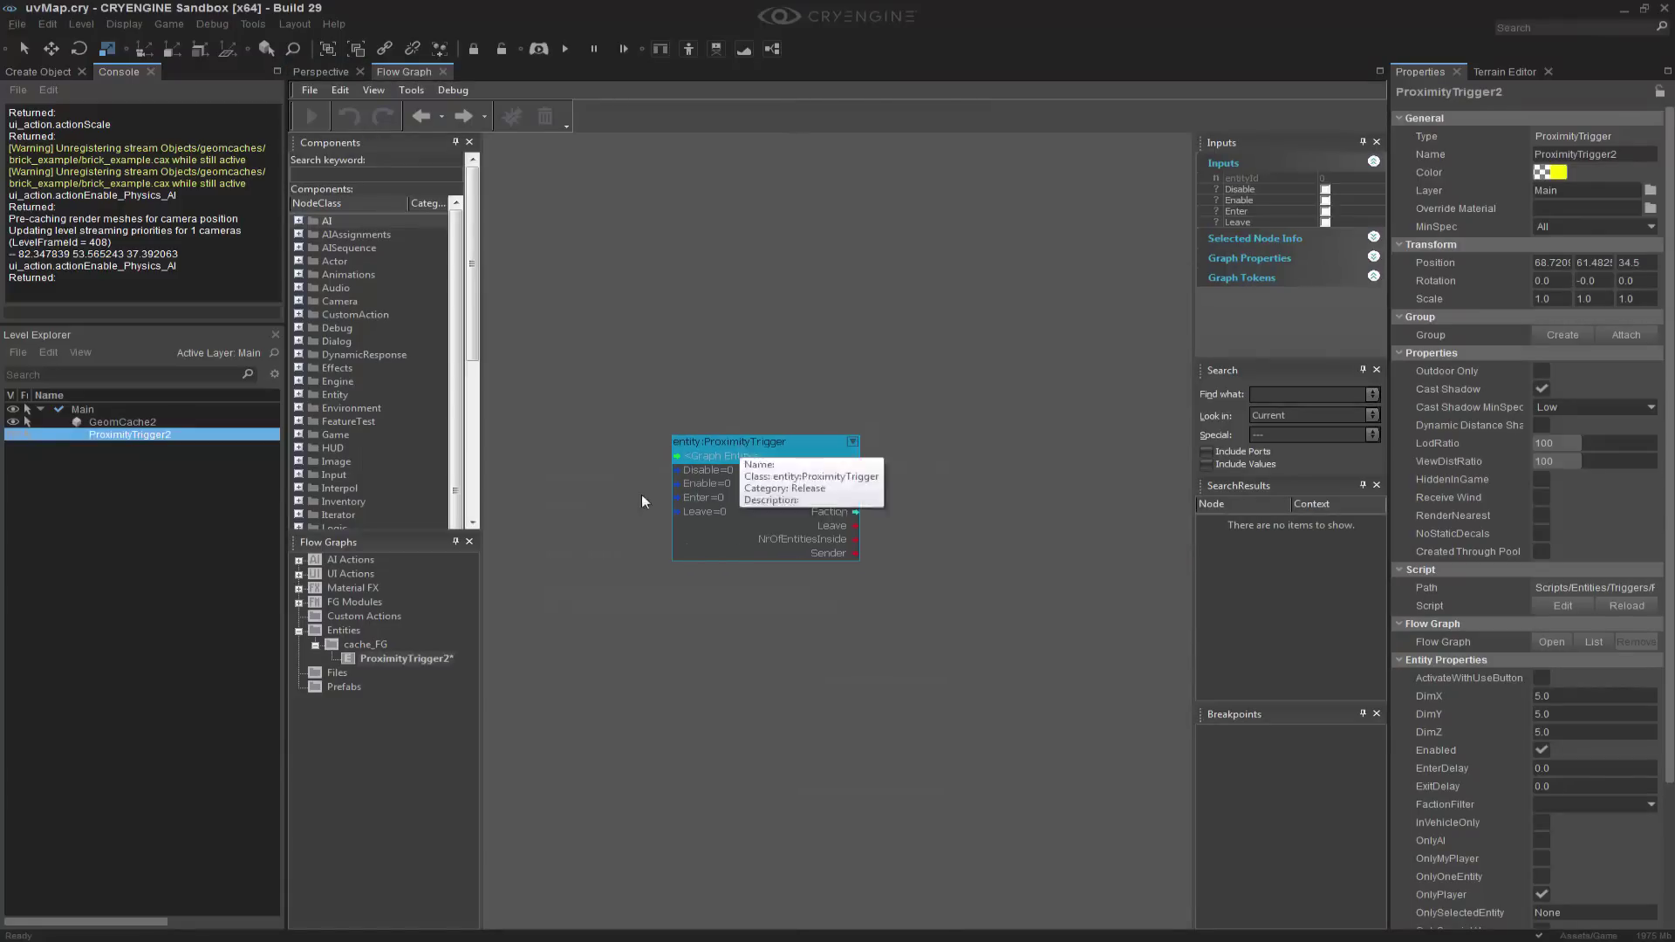
Add a Game:Start node before the ProximityTrigger node and connect its output to the trigger's Enable input
right_click(510, 460)
left_click(585, 528)
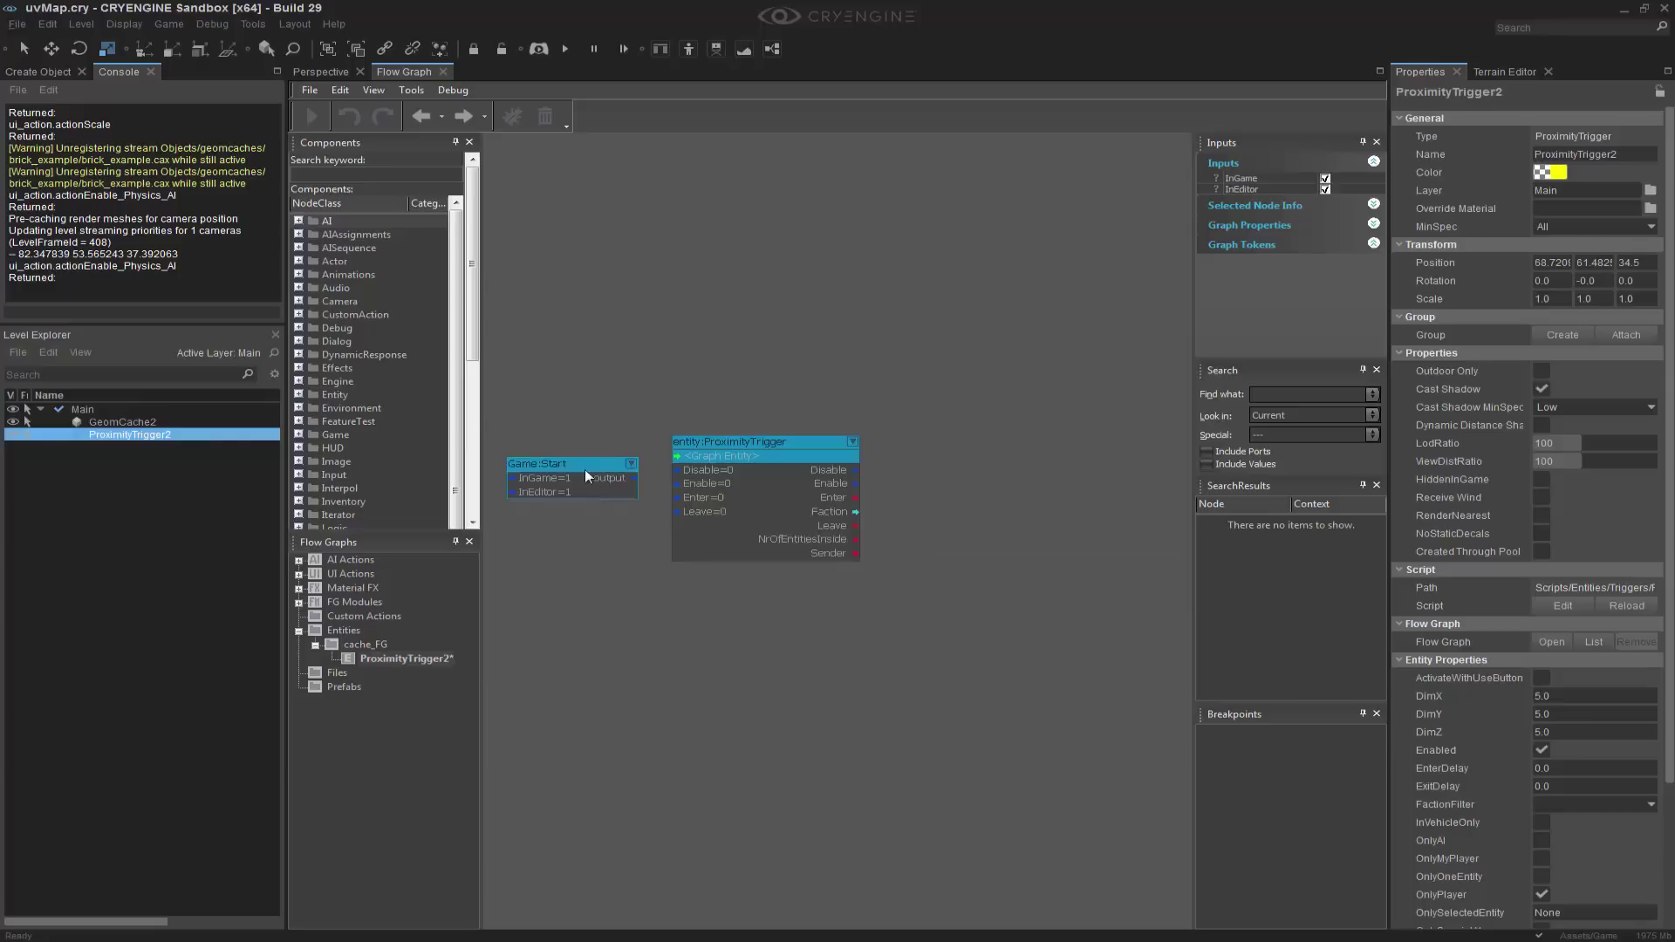
middle_click_drag(585, 469, 679, 451)
mouse_move(674, 447)
left_mouse_down()
mouse_move(612, 425)
mouse_move(785, 460)
left_mouse_up()
Select the brick wall GeomCache in the perspective view and return to the flow graph
right_click_drag(1109, 423, 843, 437)
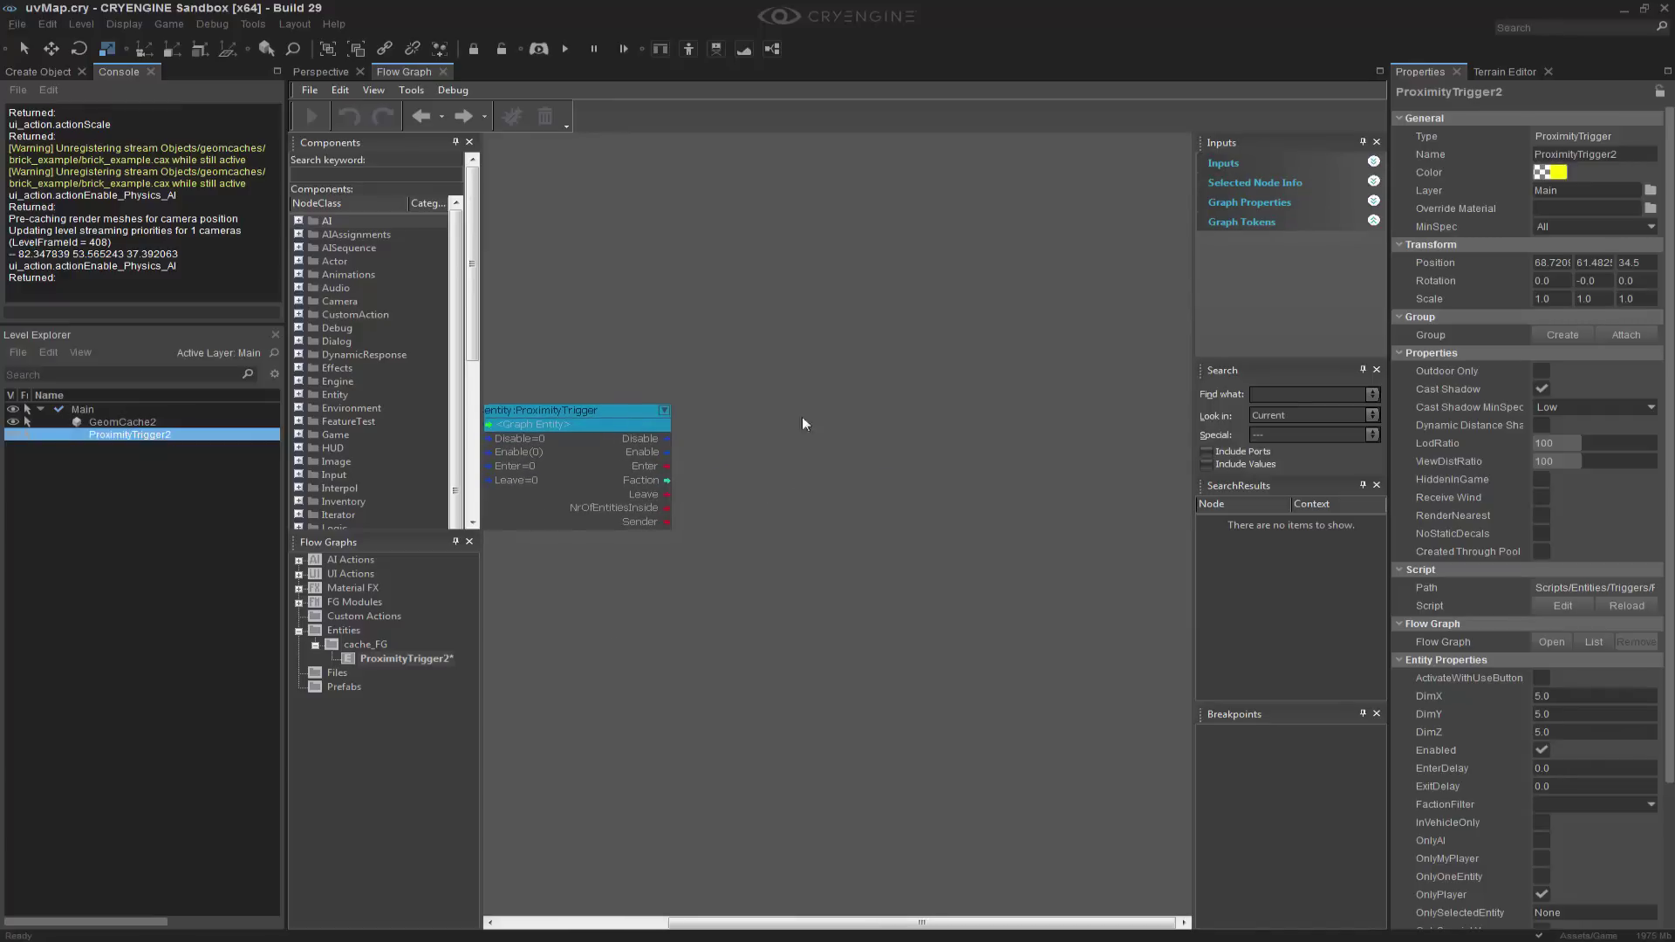
left_click(323, 72)
right_click_drag(921, 532, 921, 534)
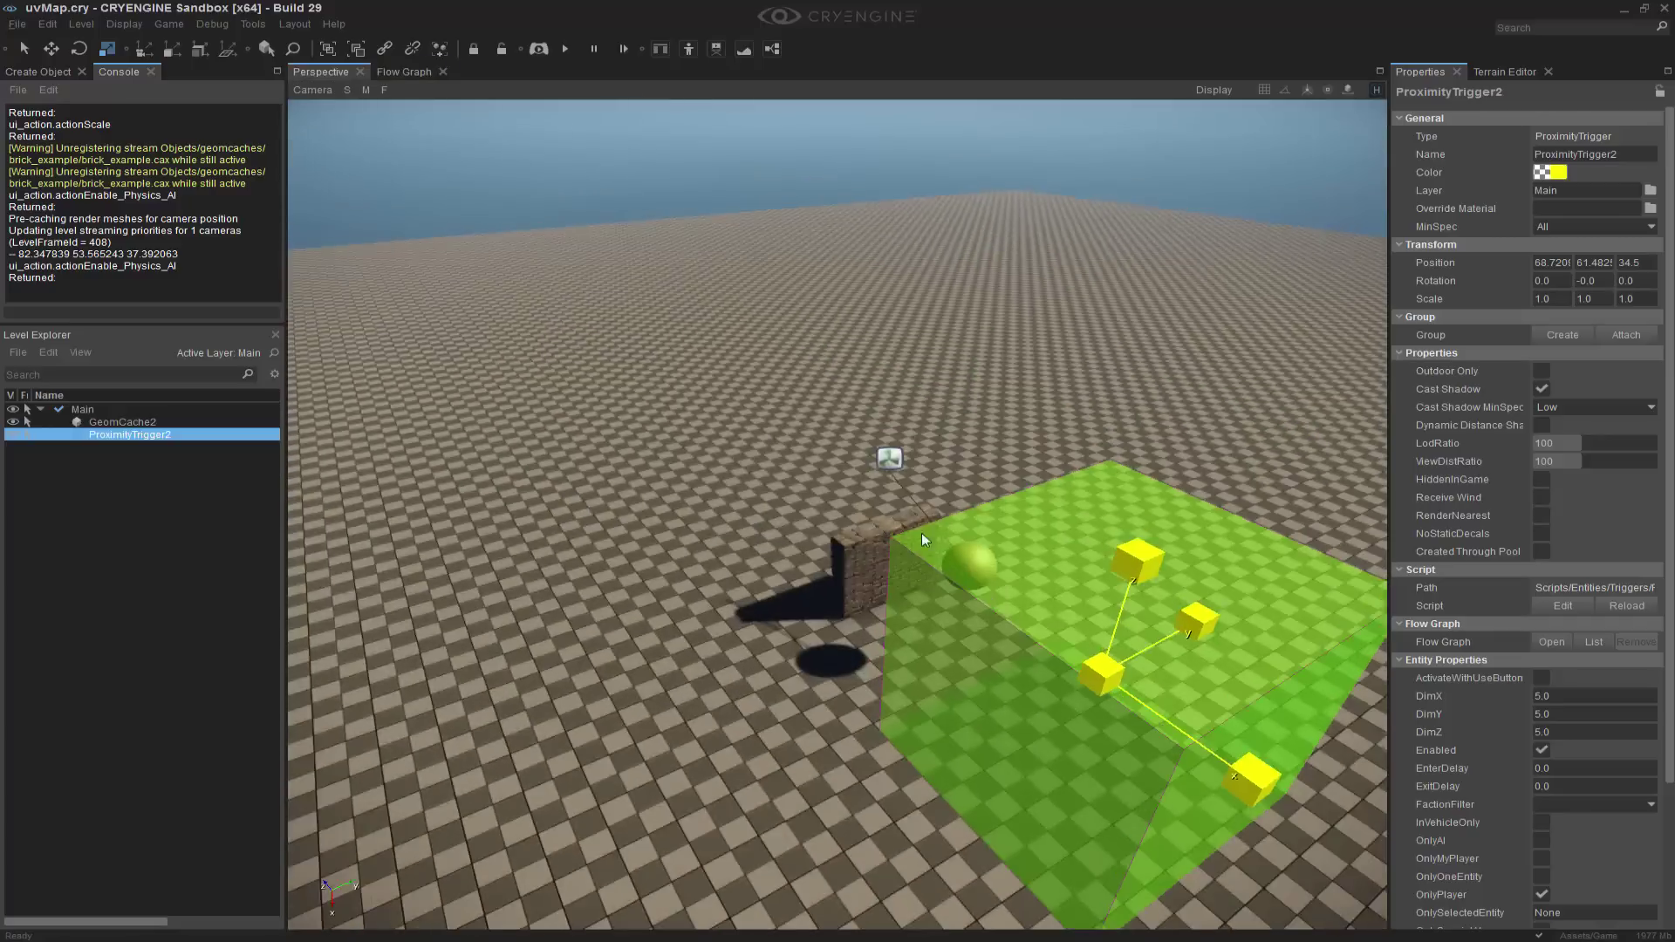
scroll(922, 534, "down", 3)
left_click(794, 558)
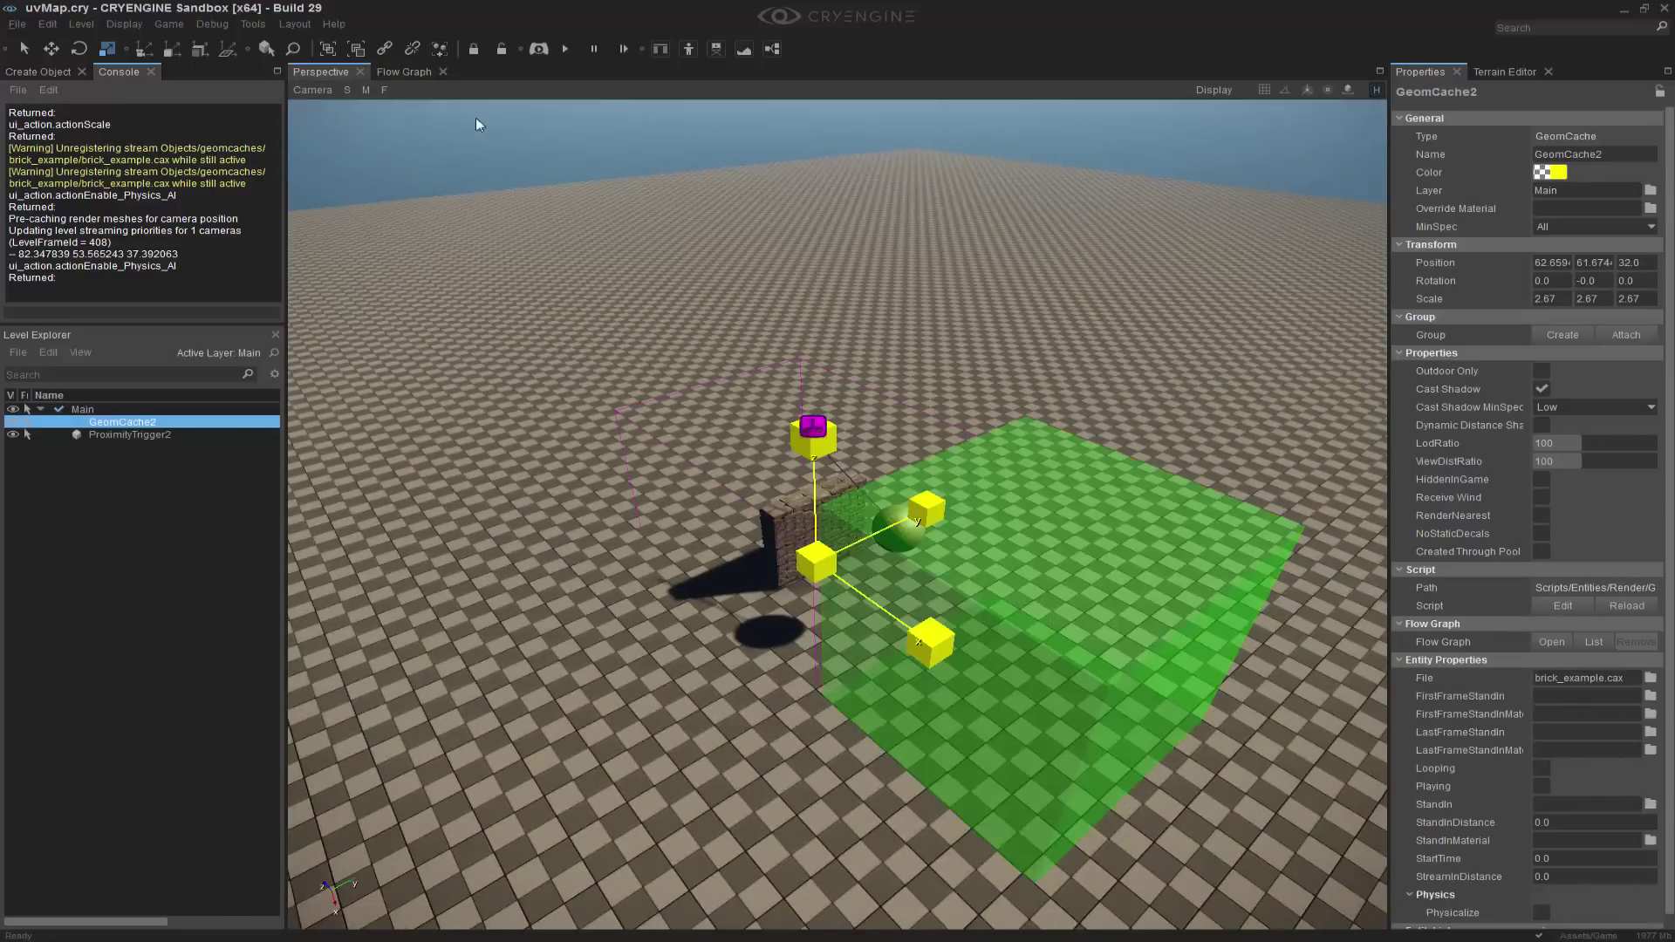
left_click(397, 73)
right_click(804, 370)
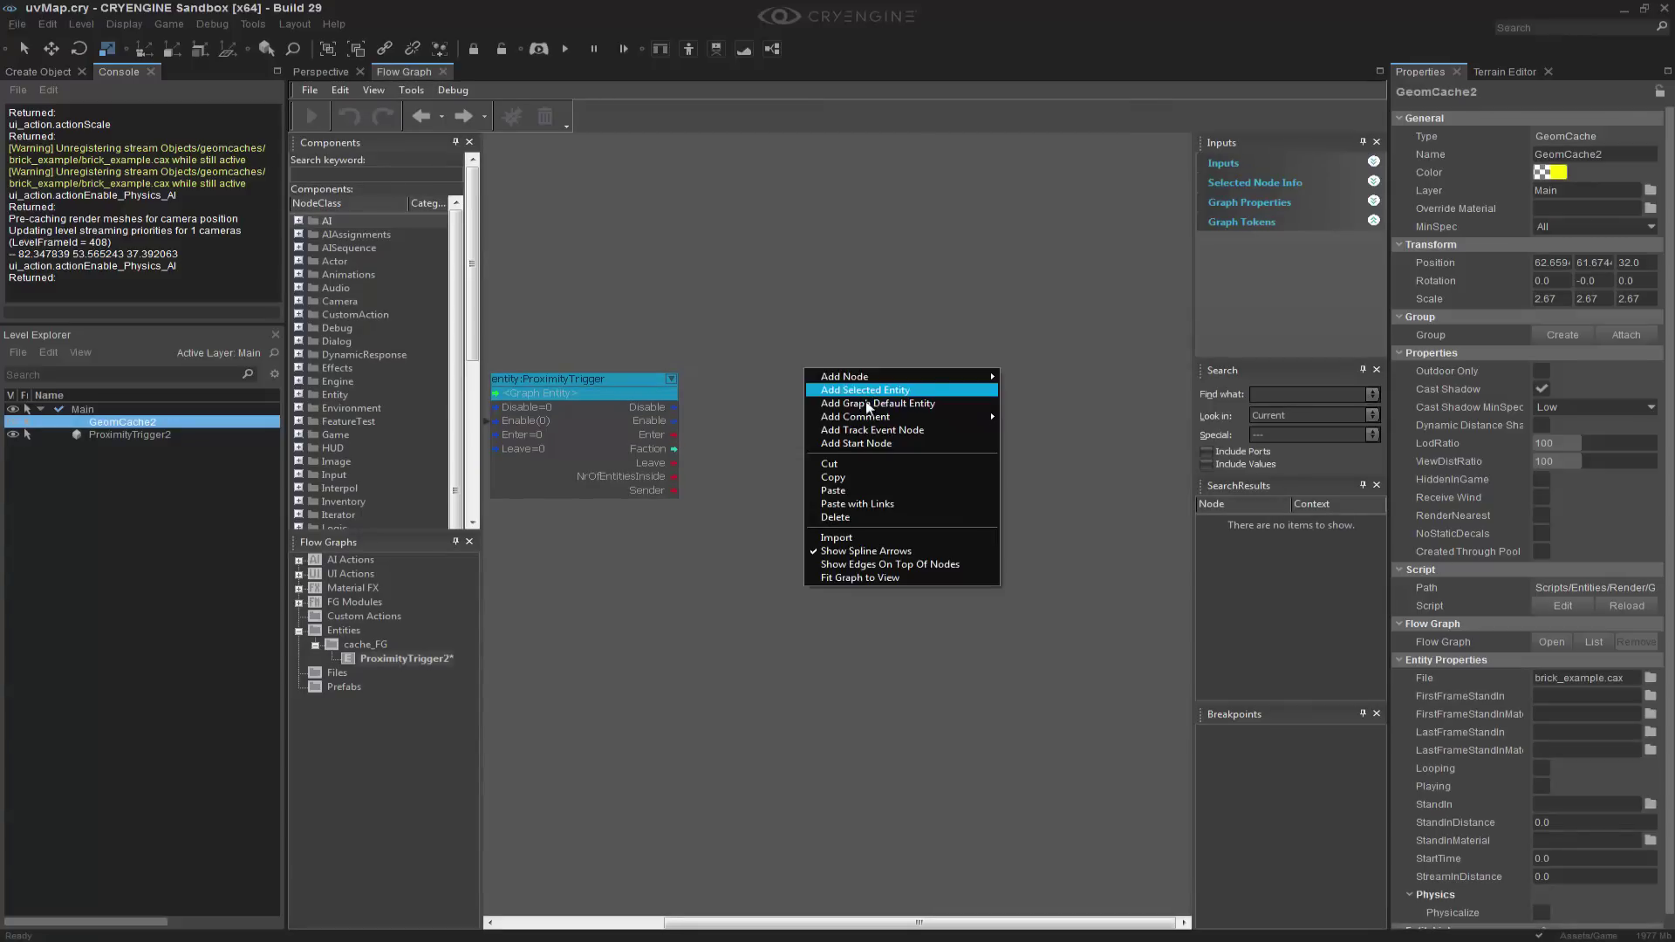
left_click(867, 405)
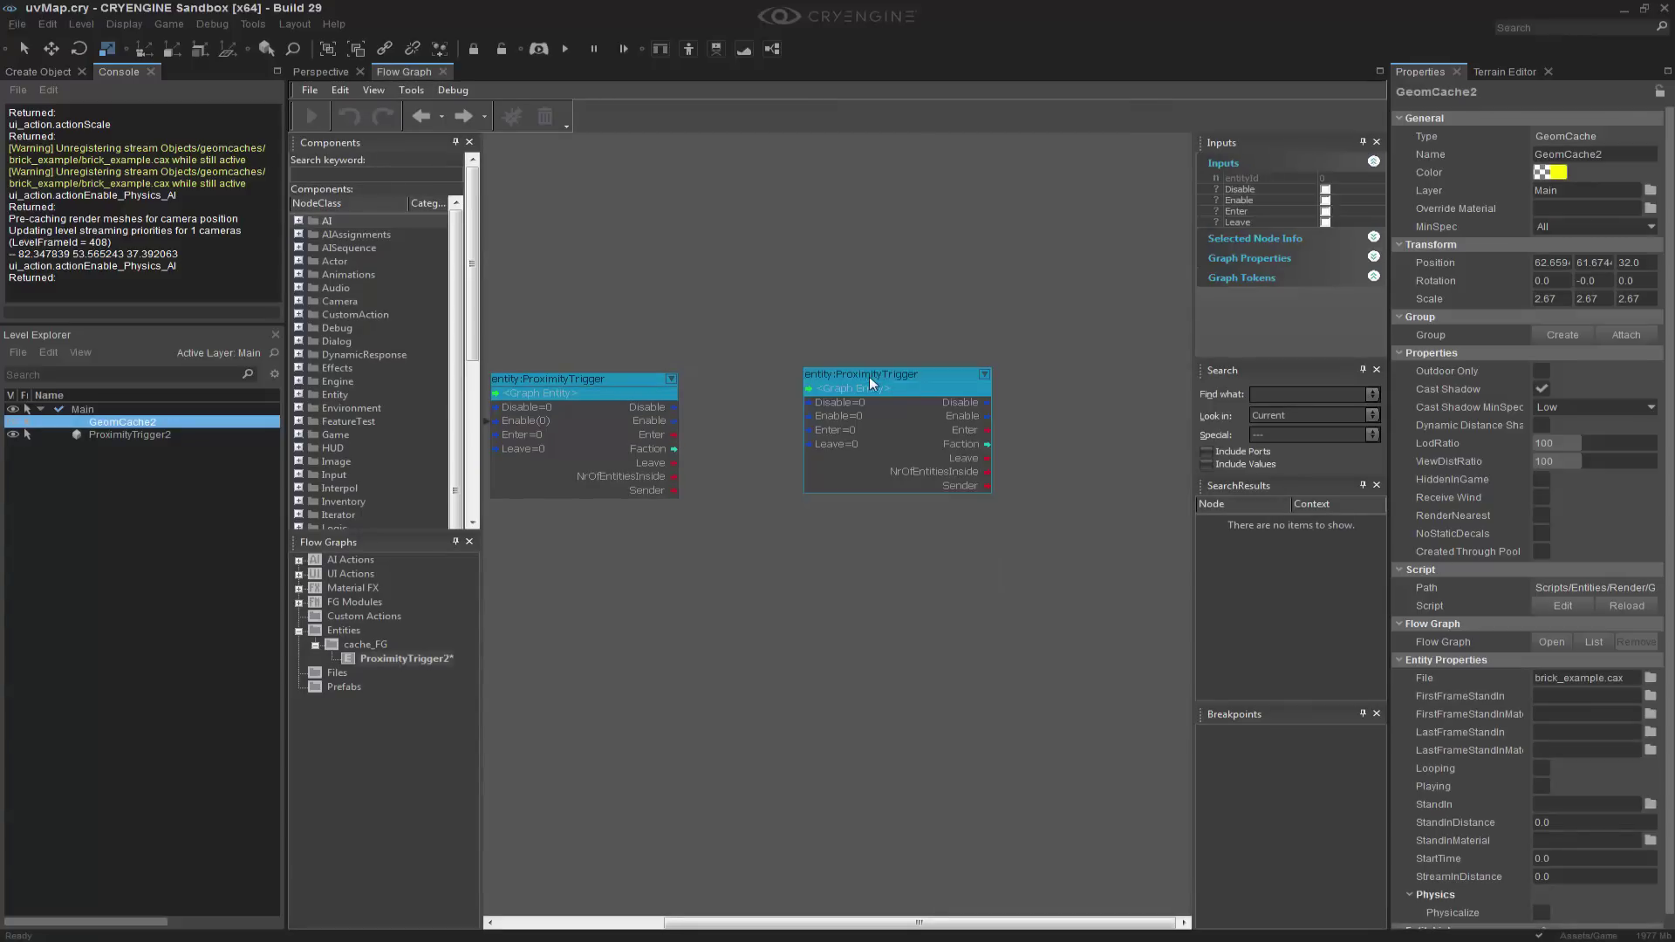
key("Delete")
Add the selected GeomCache as an entity node beside the ProximityTrigger node and connect the trigger's Enter output to its Start input
right_click(855, 374)
left_click(881, 394)
left_click_drag(902, 379, 807, 375)
left_click(676, 435)
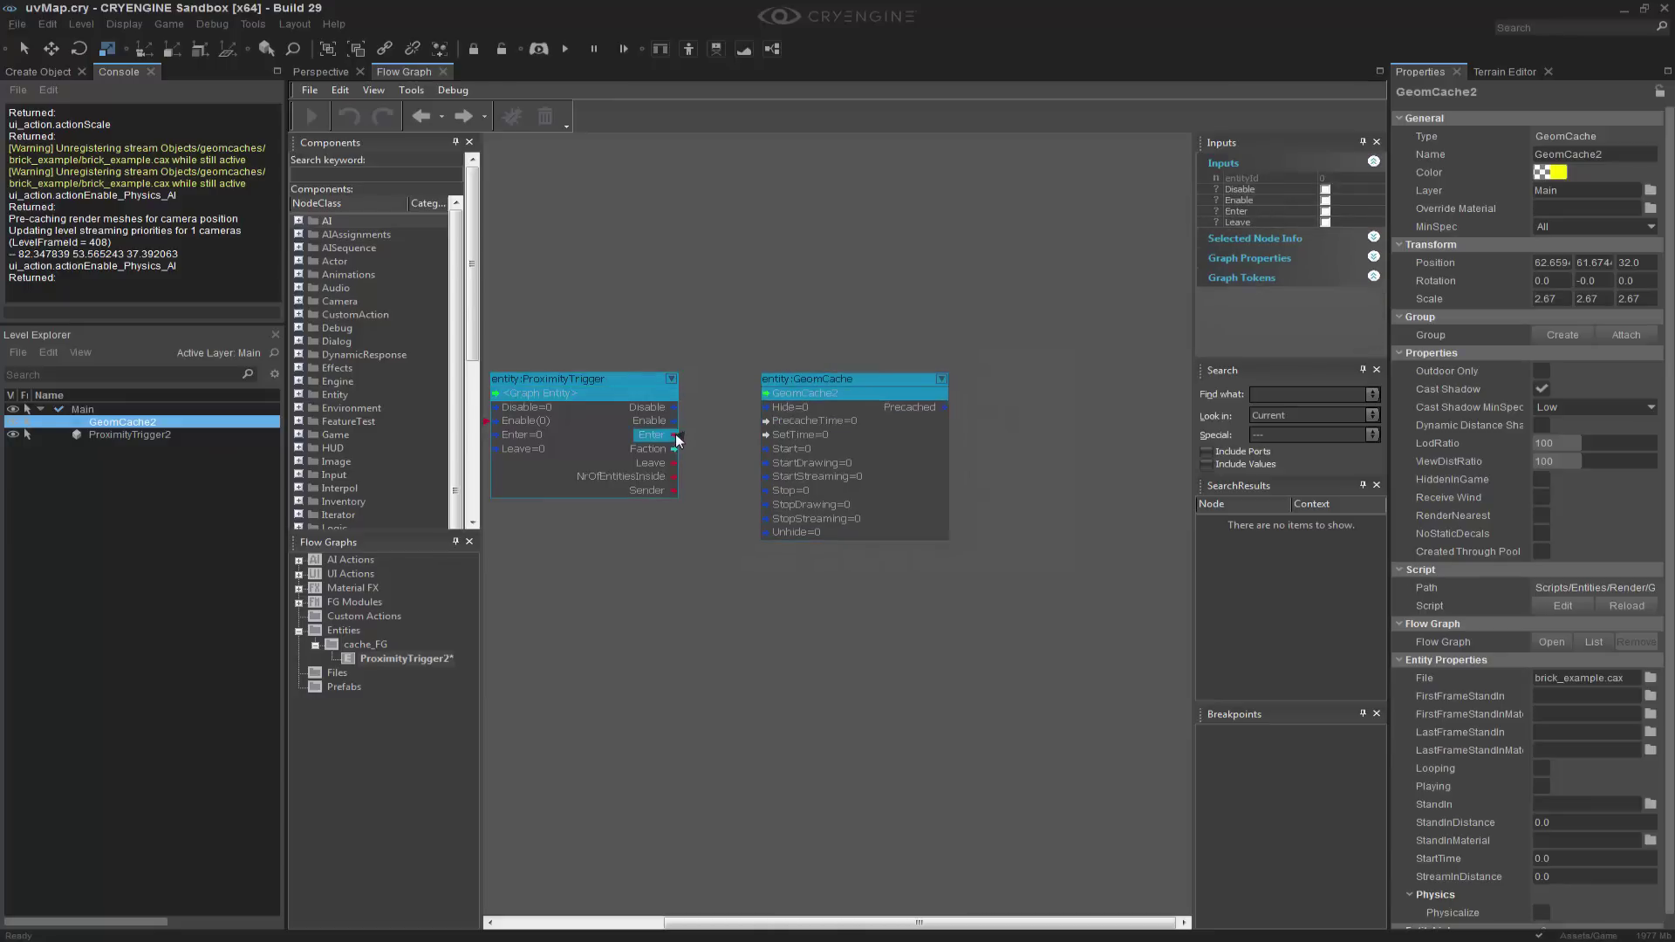
left_click_drag(789, 452, 788, 452)
left_click(827, 276)
Move the ProximityTrigger and GeomCache nodes closer to the Game:Start node to tidy the row
right_click_drag(773, 463, 983, 468)
scroll(983, 468, "down", 2)
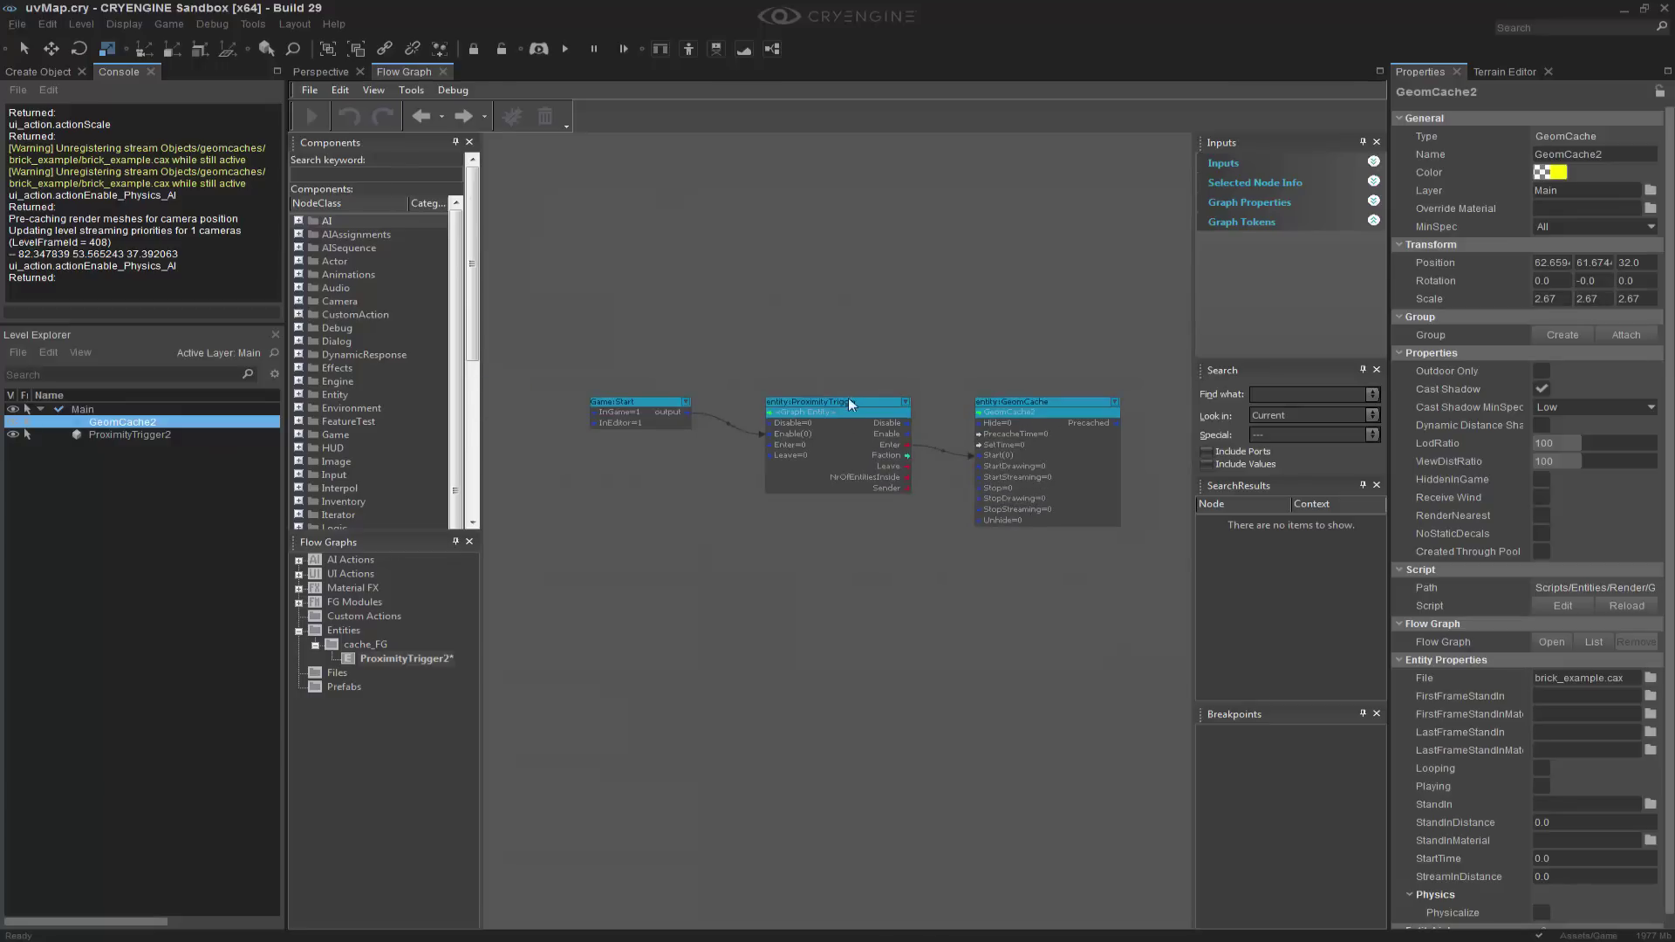
left_click_drag(836, 400, 801, 400)
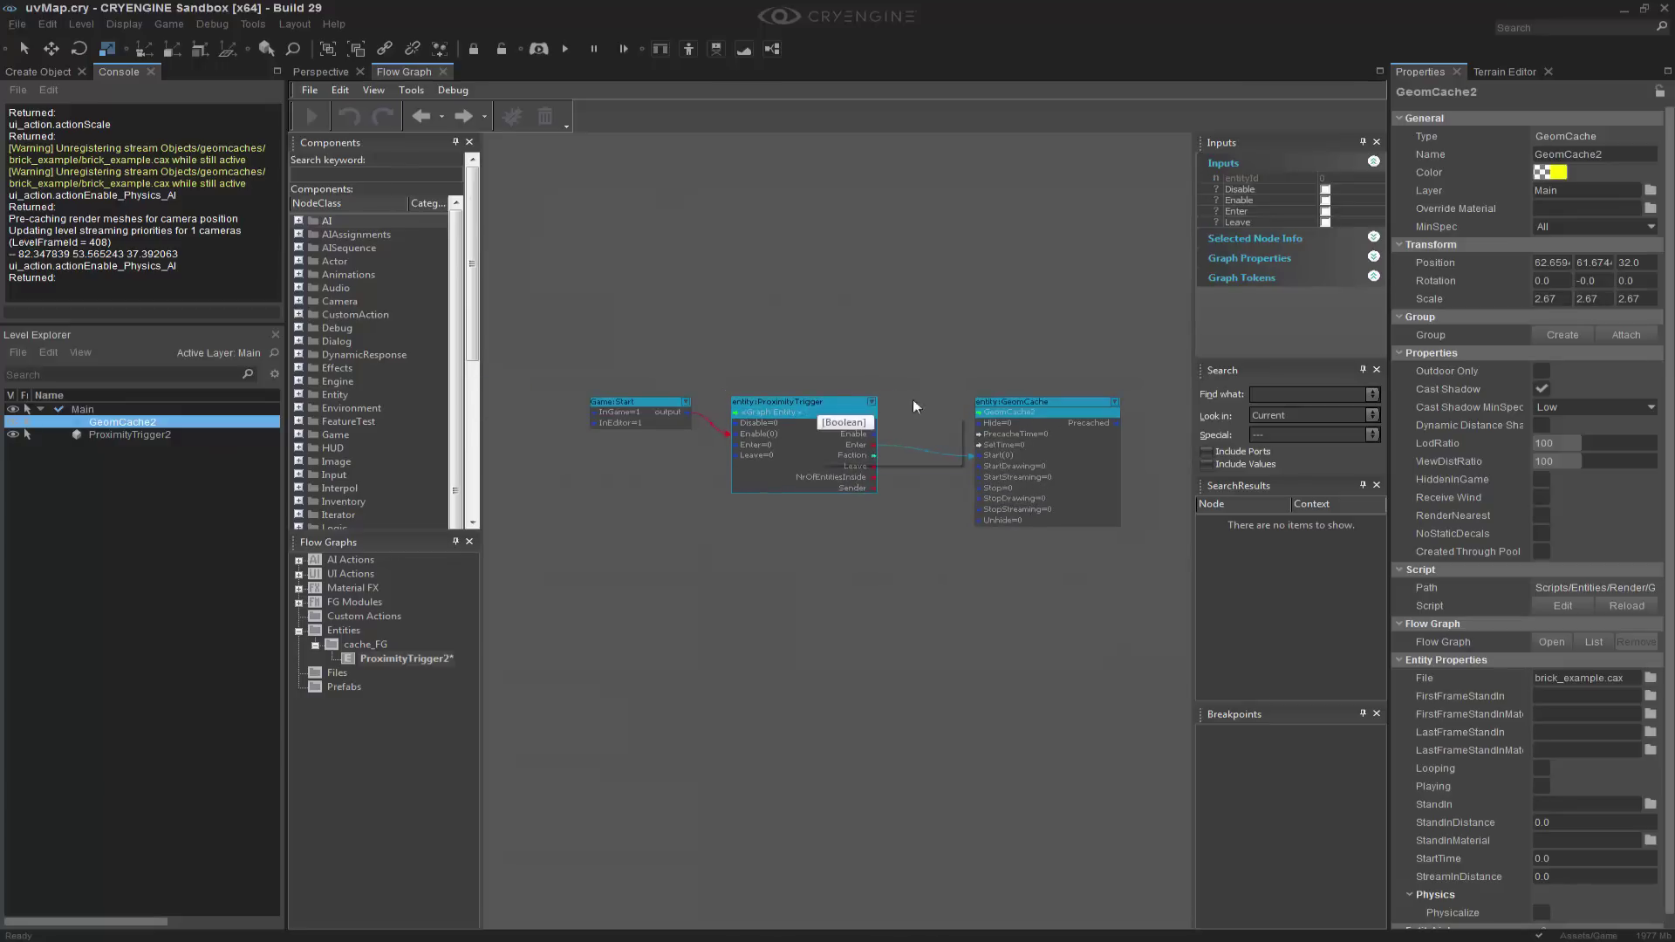
left_click(997, 406)
left_click_drag(997, 405, 963, 400)
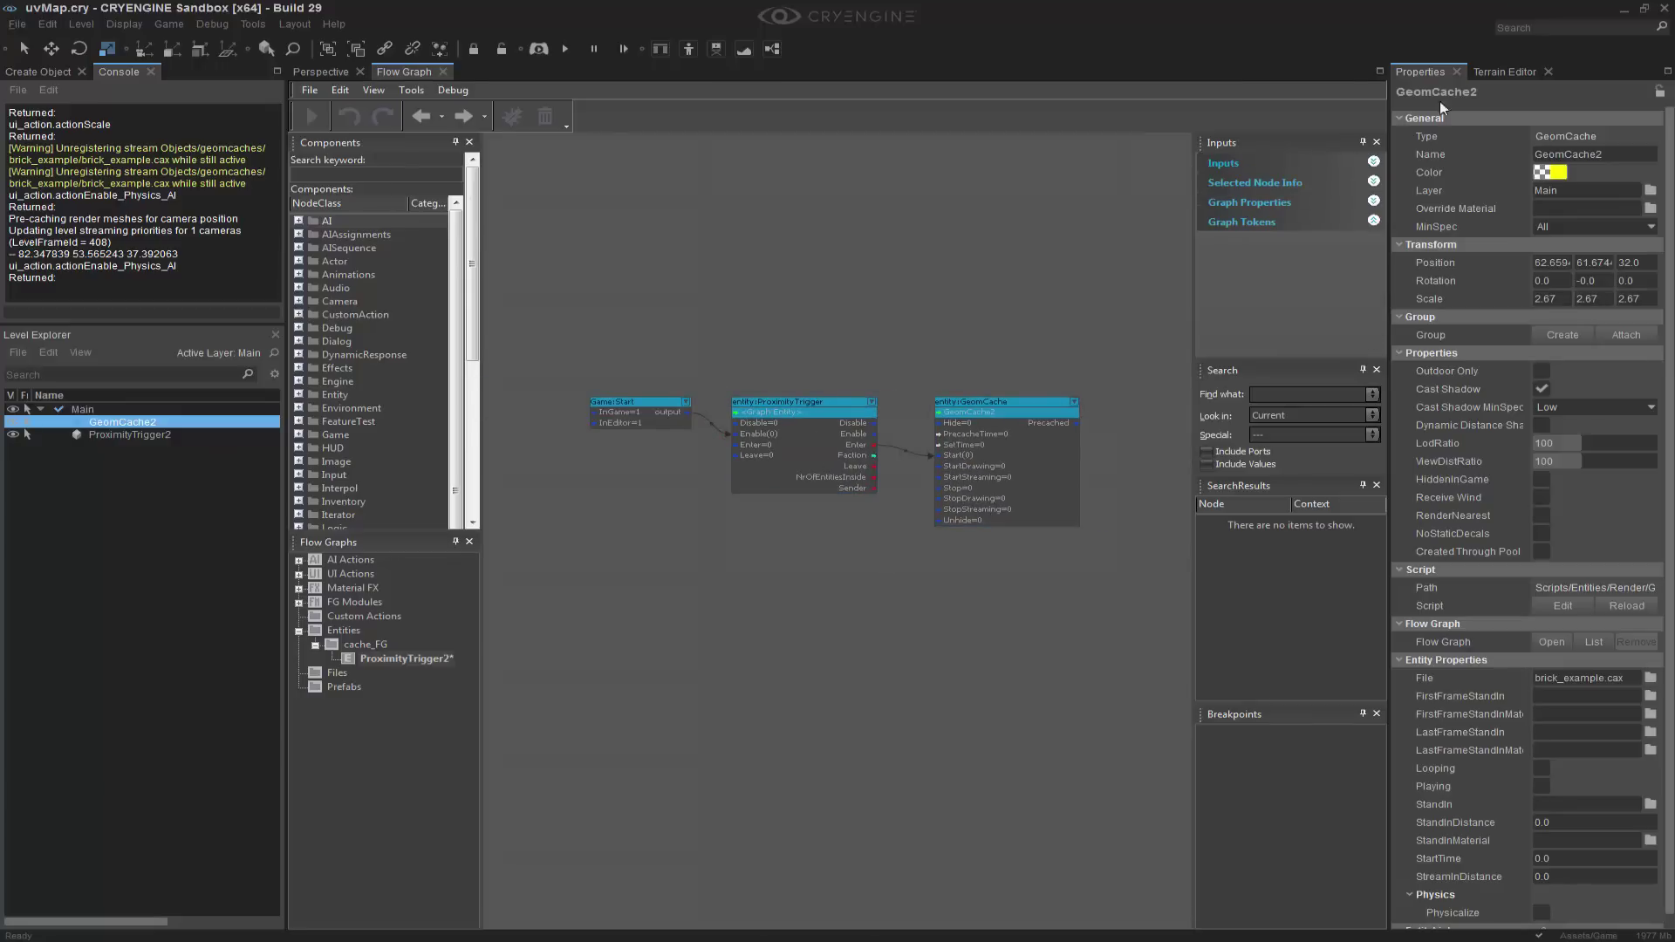
Test the setup in game mode by walking the player into the trigger volume towards the brick wall
left_click(333, 73)
right_click_drag(924, 485, 912, 462)
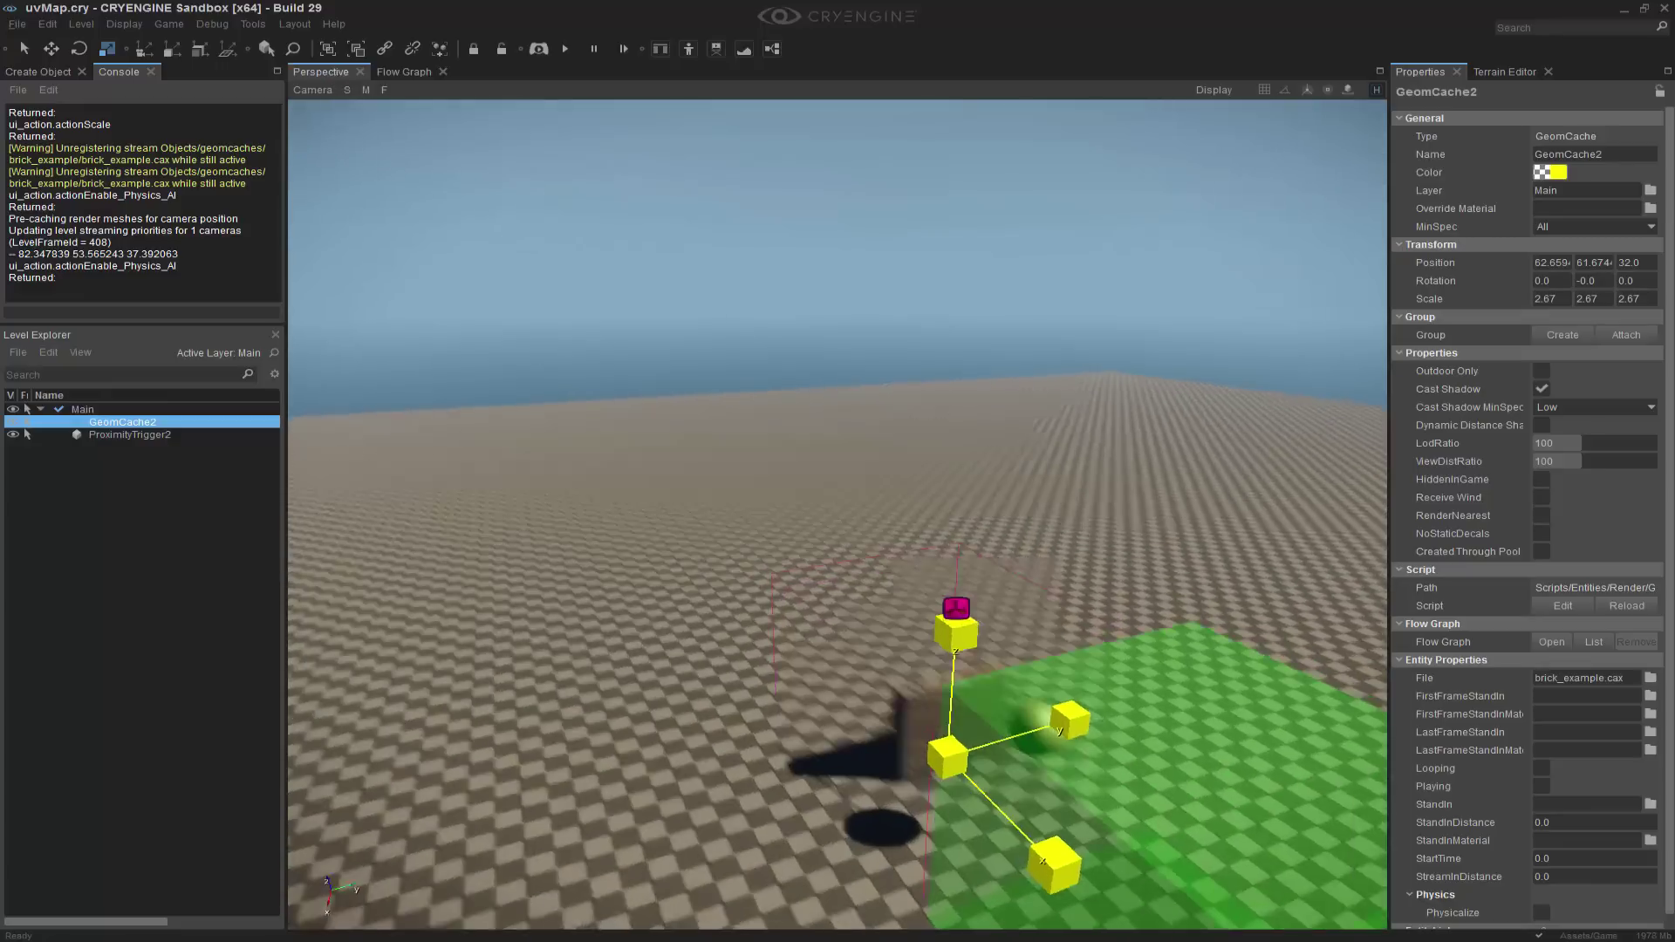
middle_click_drag(925, 485, 940, 503)
right_click_drag(925, 488, 1181, 525)
left_click(1156, 525)
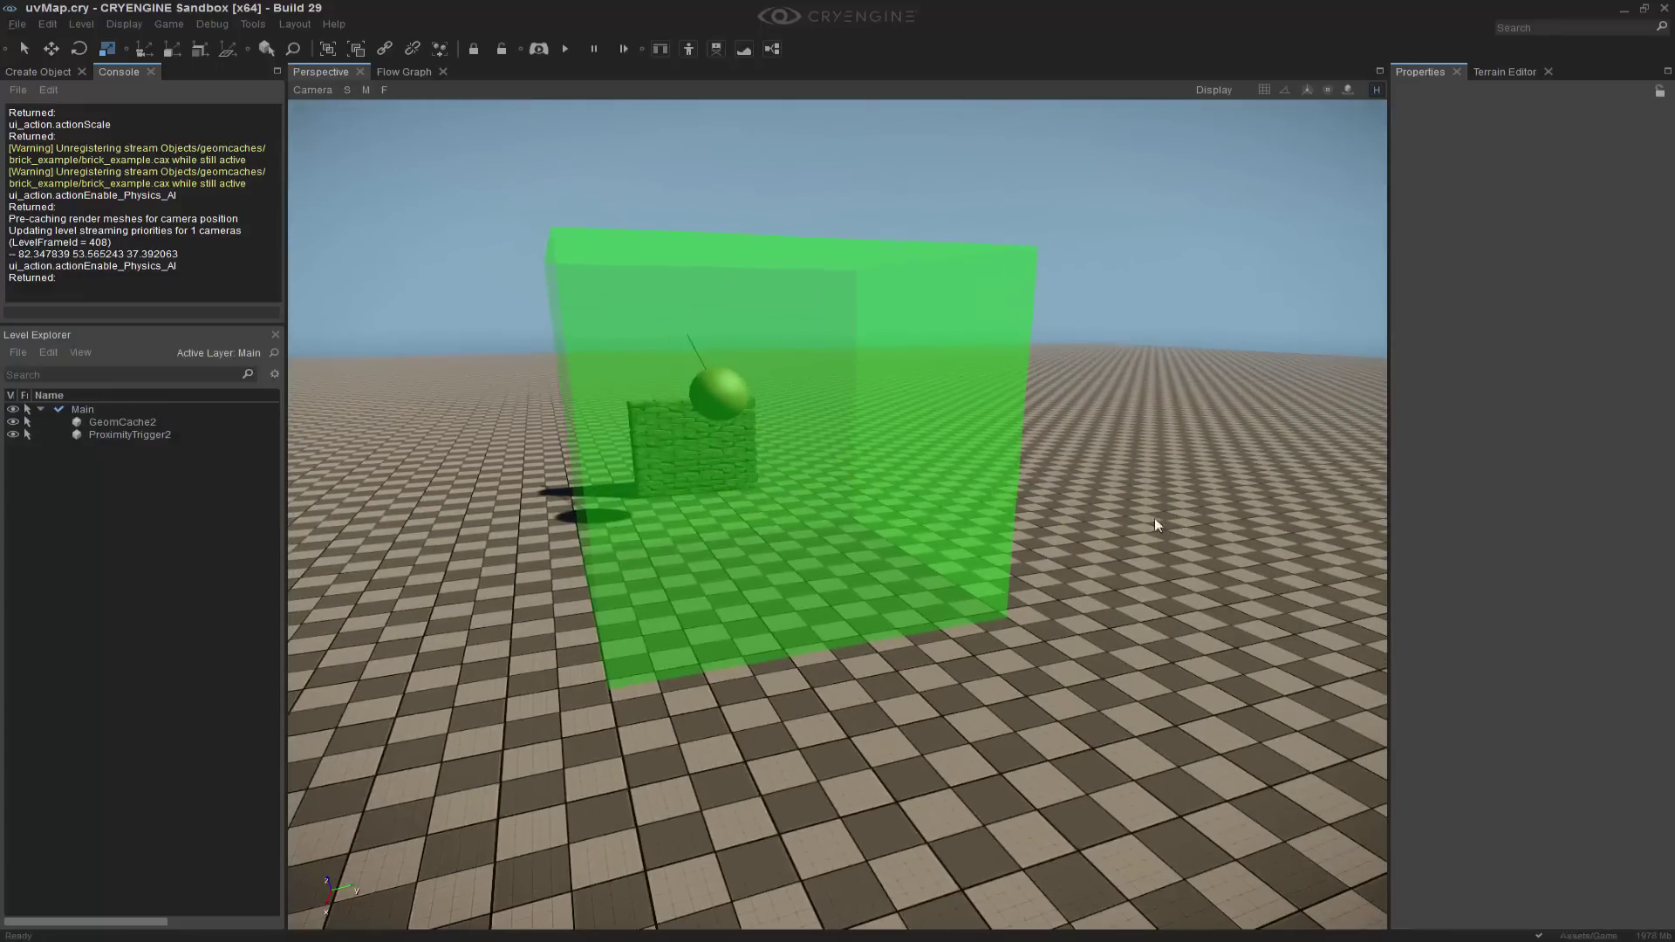
key("ctrl+g")
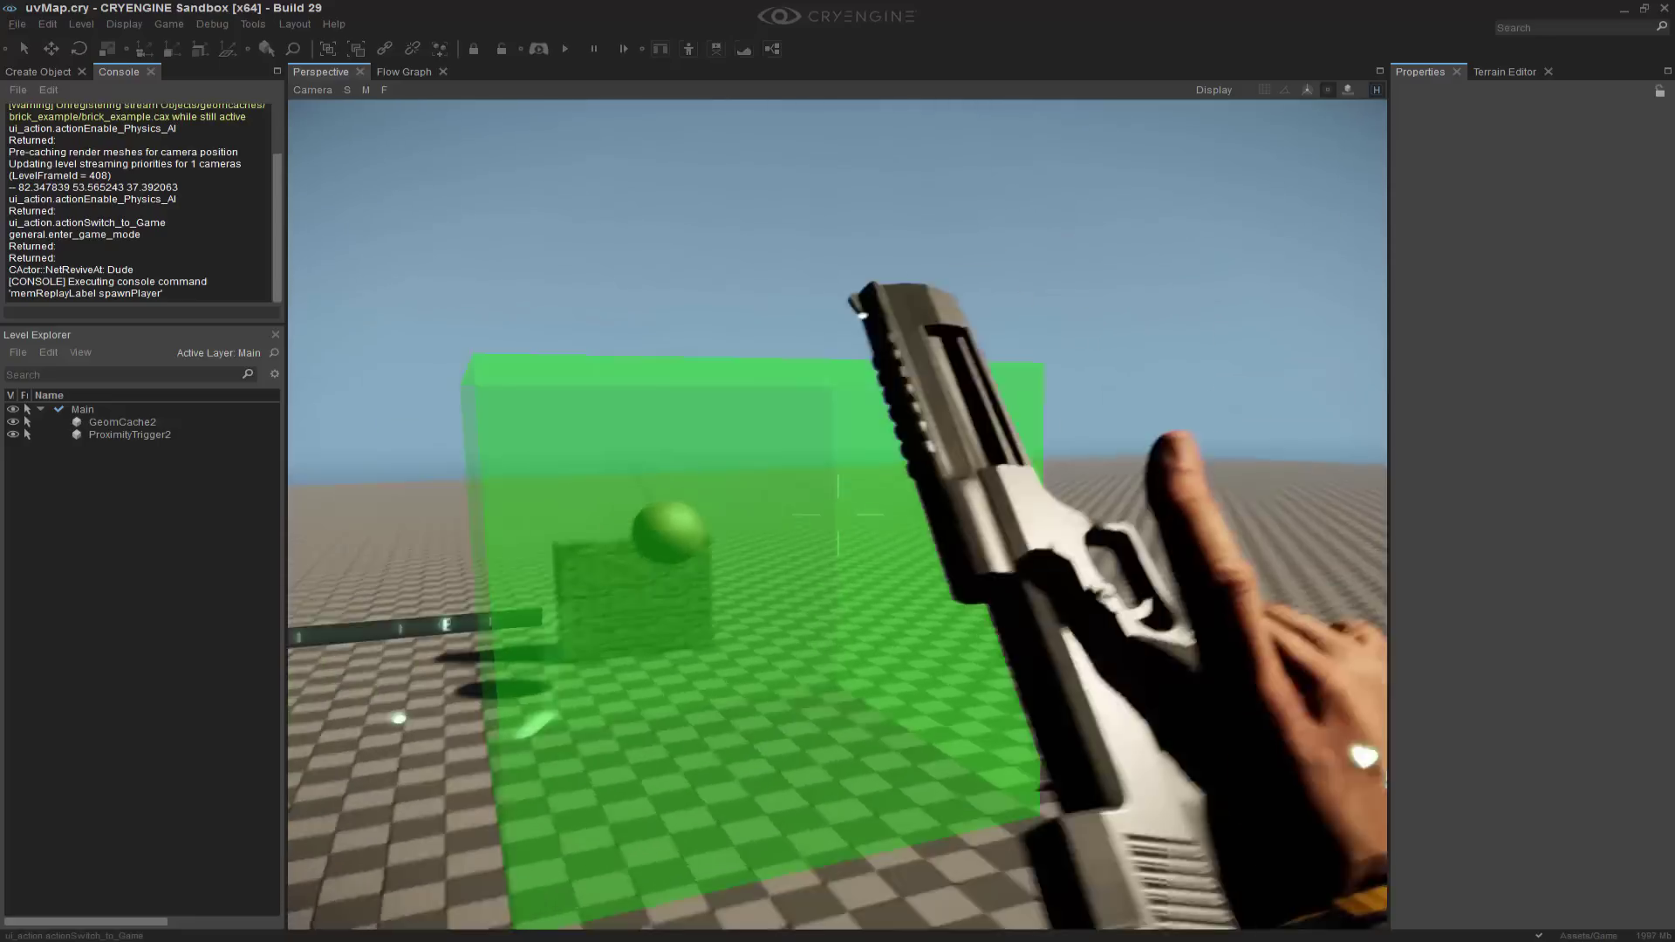
key("w")
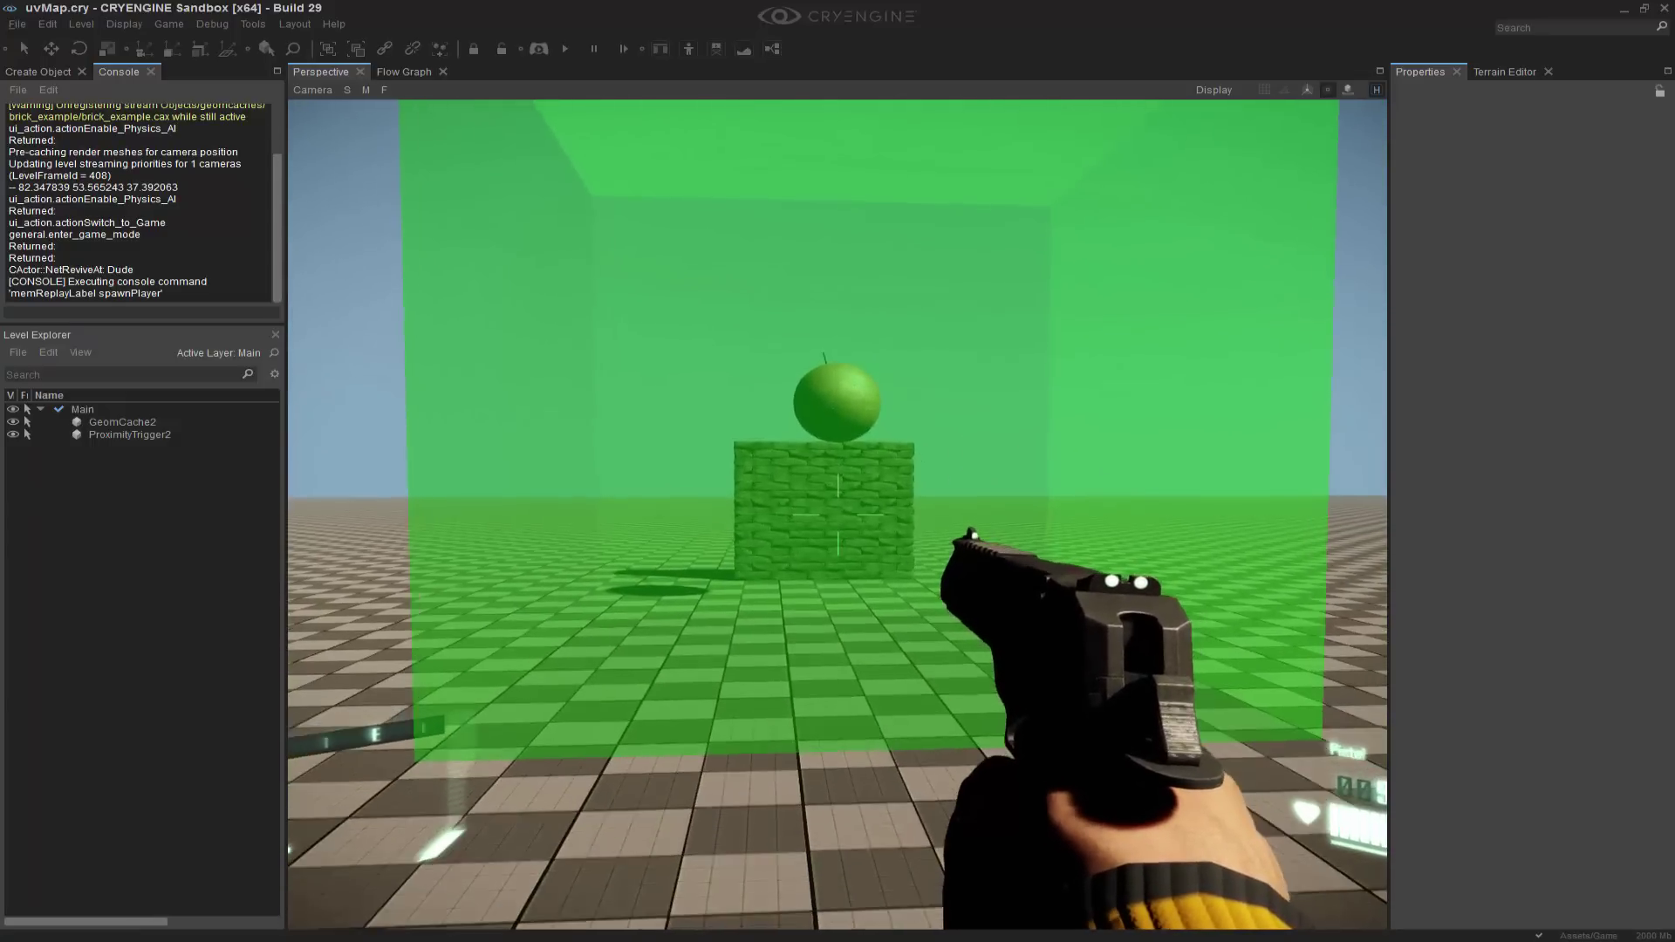
key("w")
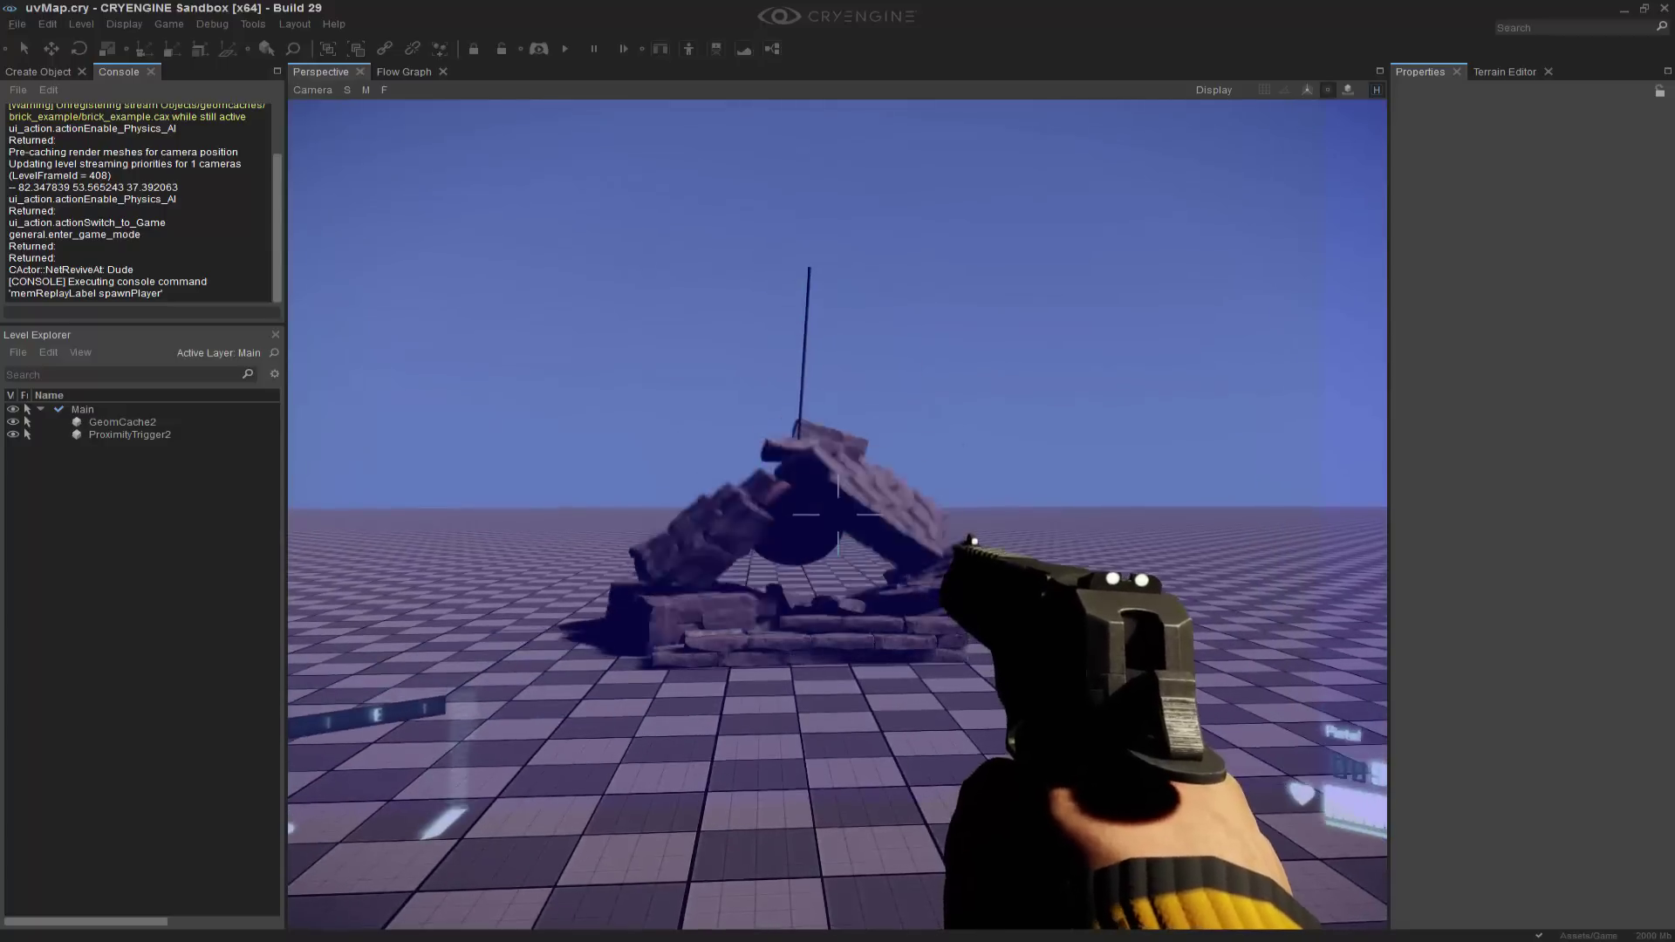